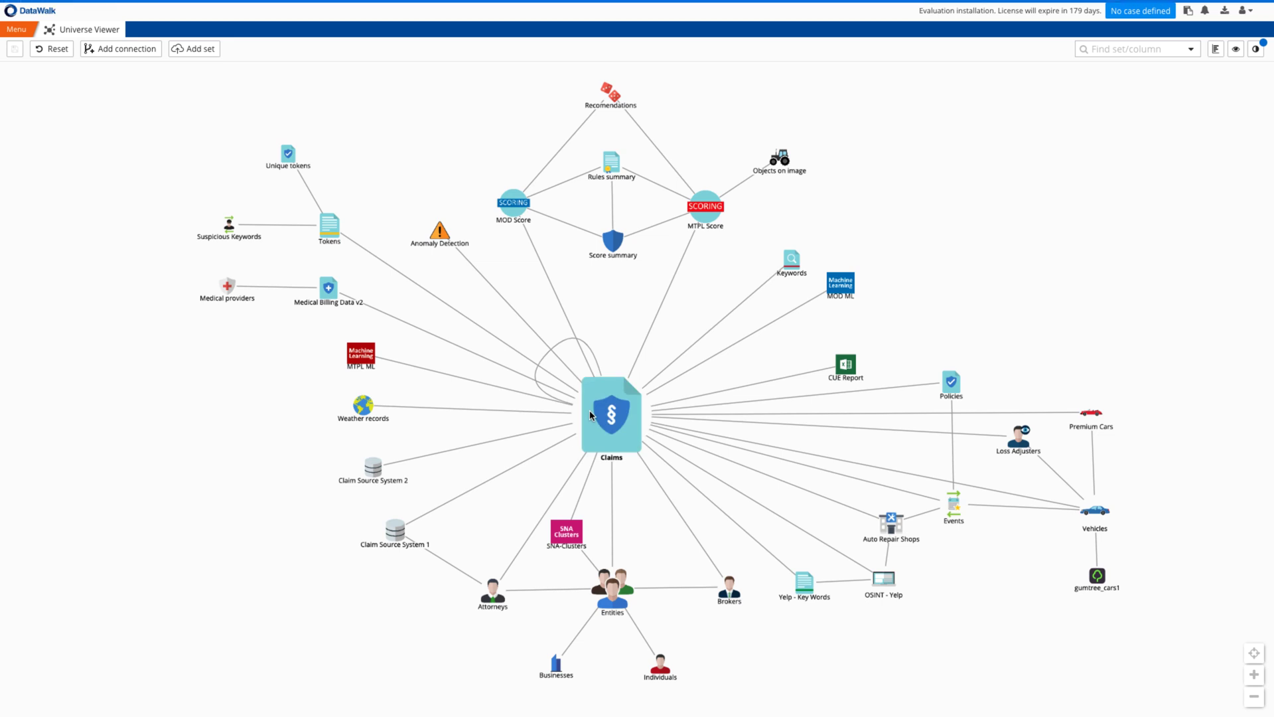
- Display the Claims set's record count of 119,886 on the data map
{"action": "left_click", "coordinate": [604, 429]}
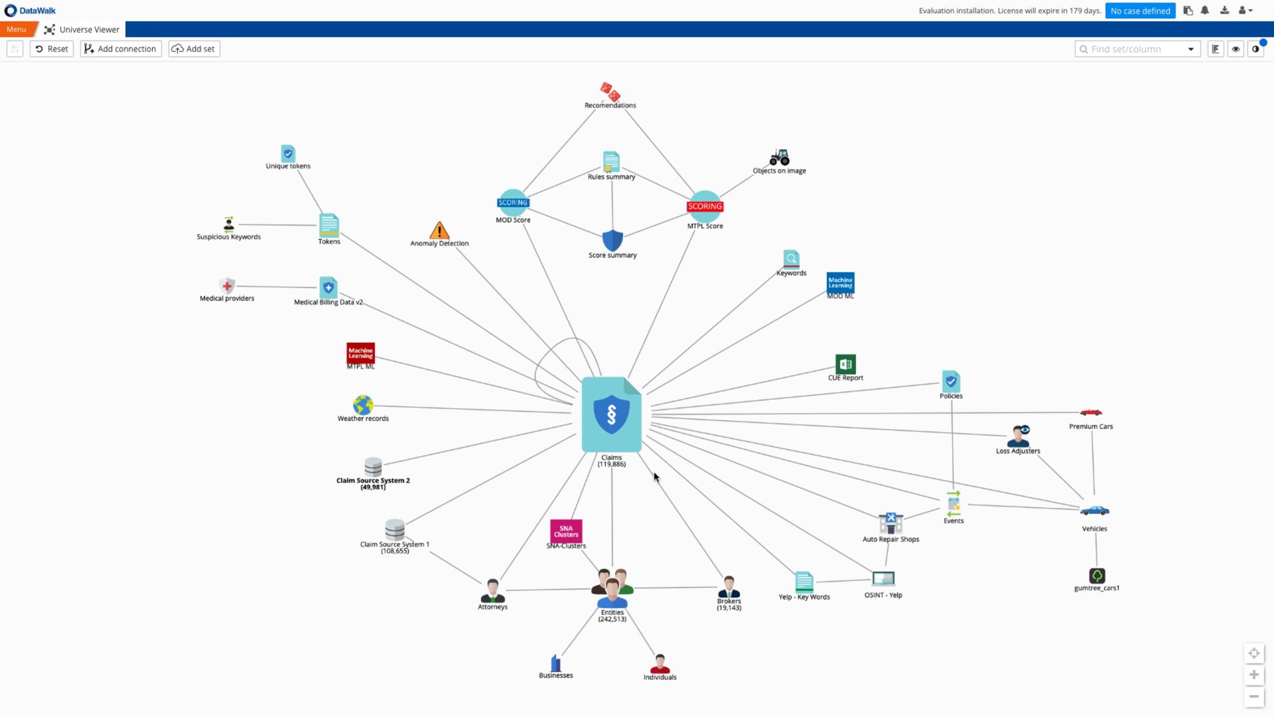
- Show the OSINT - Pipl group's sets in the graph
{"action": "left_click", "coordinate": [1257, 51]}
{"action": "left_click", "coordinate": [1067, 168]}
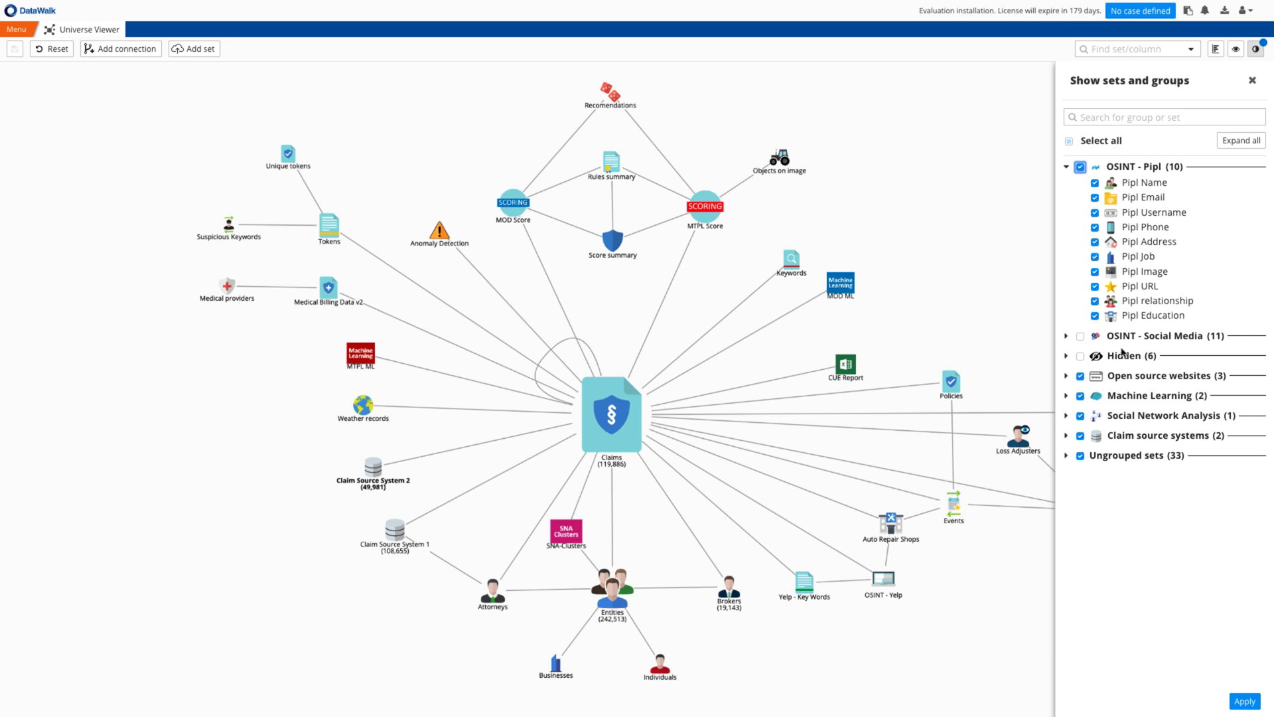
{"action": "left_click", "coordinate": [1243, 702]}
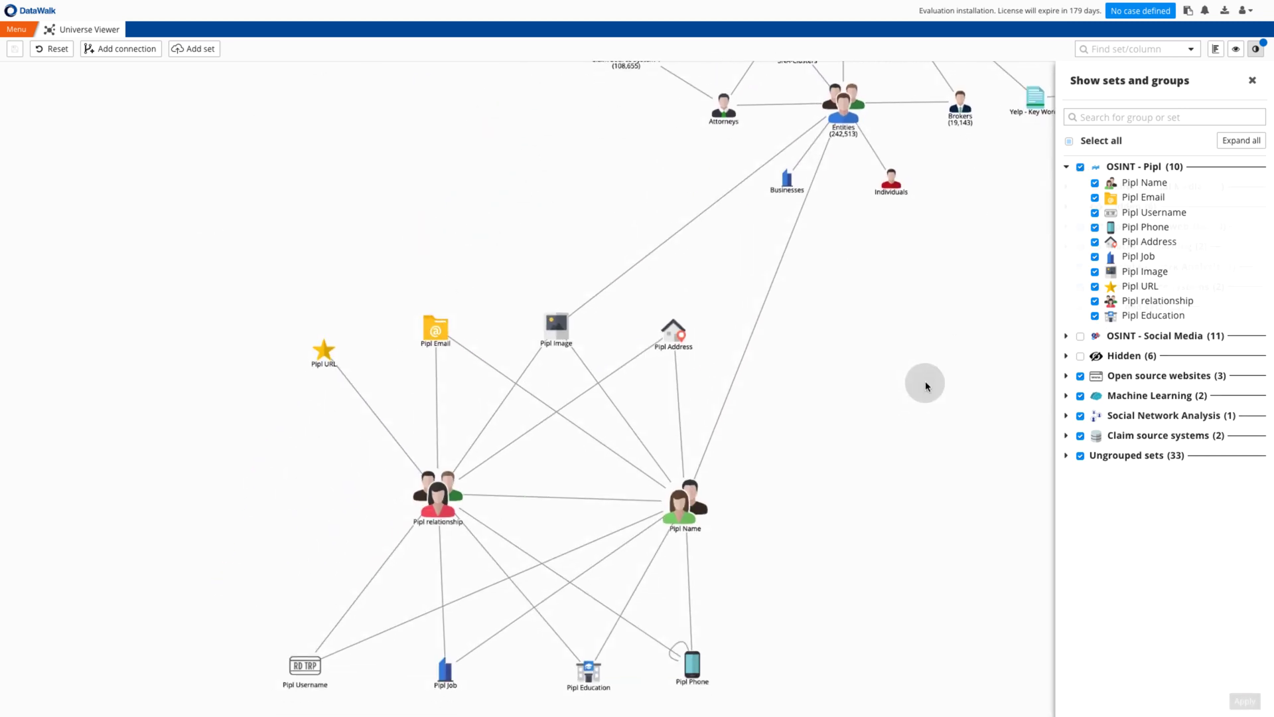
- Import the NICB reports spreadsheet as a 4,994-record Alert set and enable OSINT - Social Media
{"action": "left_click_drag", "start_coordinate": [404, 708], "coordinate": [518, 223]}
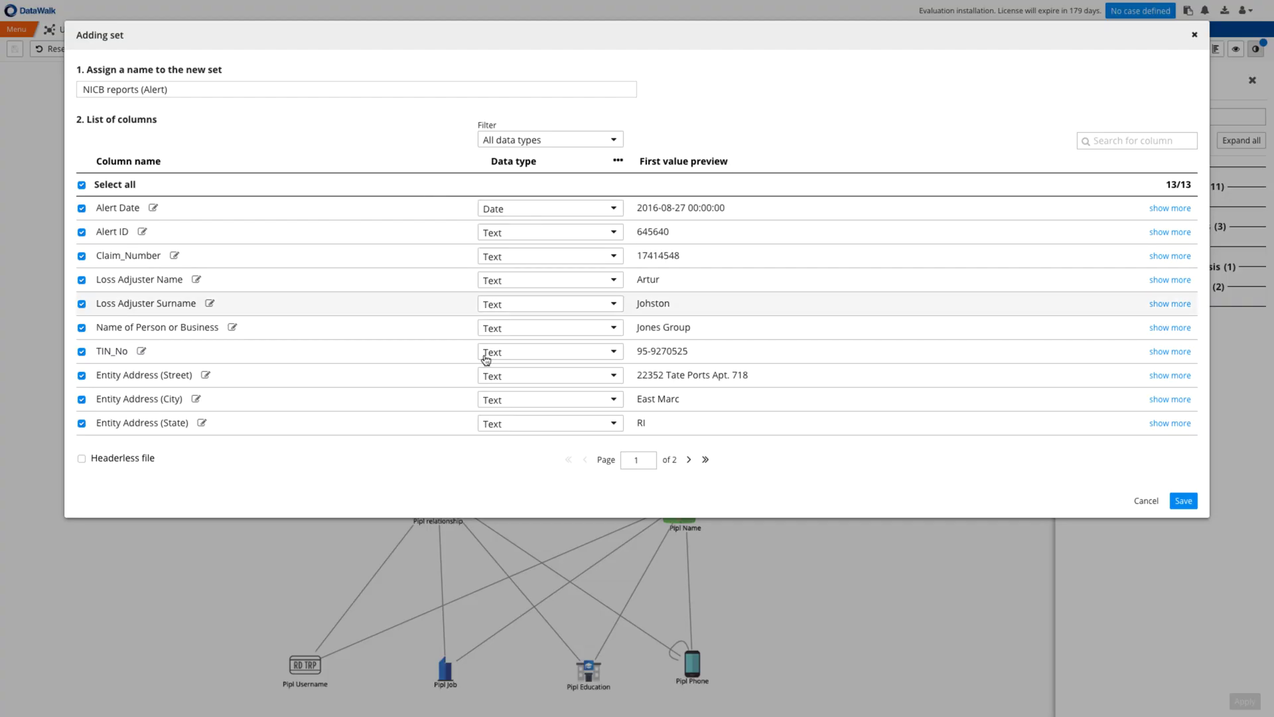
{"action": "left_click", "coordinate": [1184, 501]}
{"action": "scroll", "coordinate": [515, 226], "scroll_direction": "up", "scroll_amount": 2}
{"action": "scroll", "coordinate": [515, 227], "scroll_direction": "up", "scroll_amount": 2}
{"action": "scroll", "coordinate": [514, 226], "scroll_direction": "up", "scroll_amount": 2}
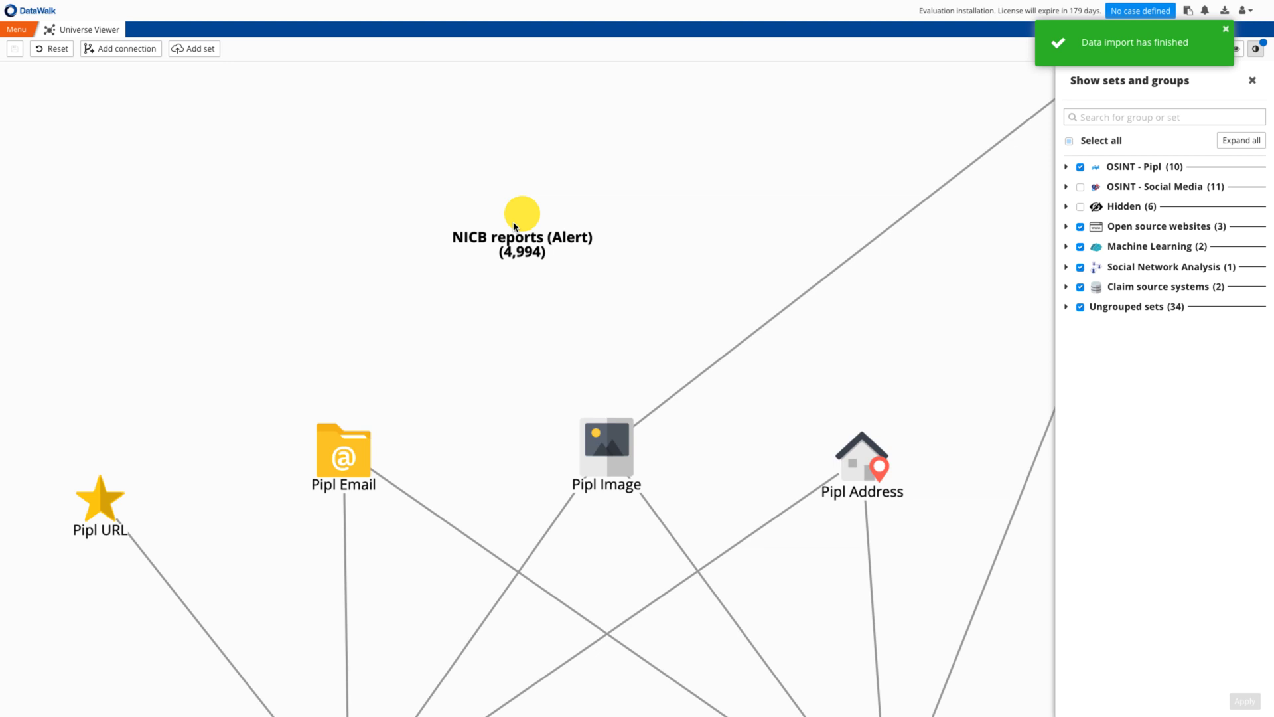
{"action": "left_click", "coordinate": [1079, 187]}
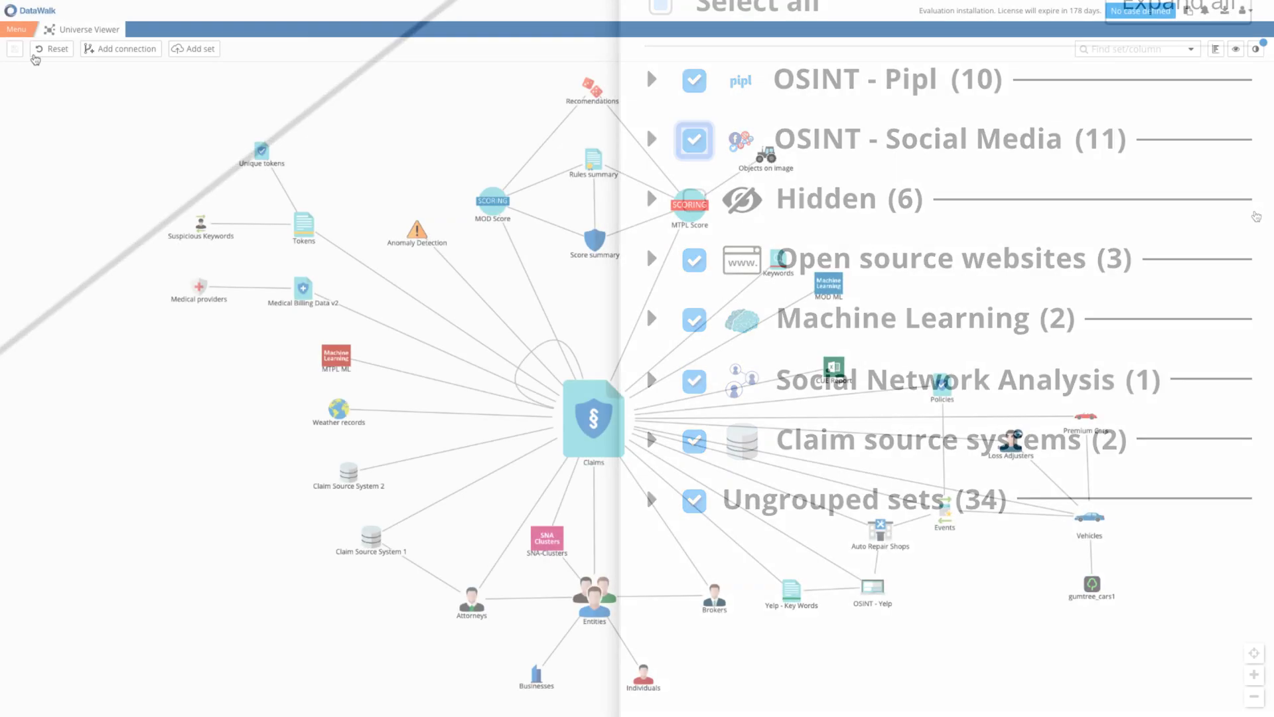
{"action": "left_click", "coordinate": [16, 28]}
{"action": "left_click", "coordinate": [35, 79]}
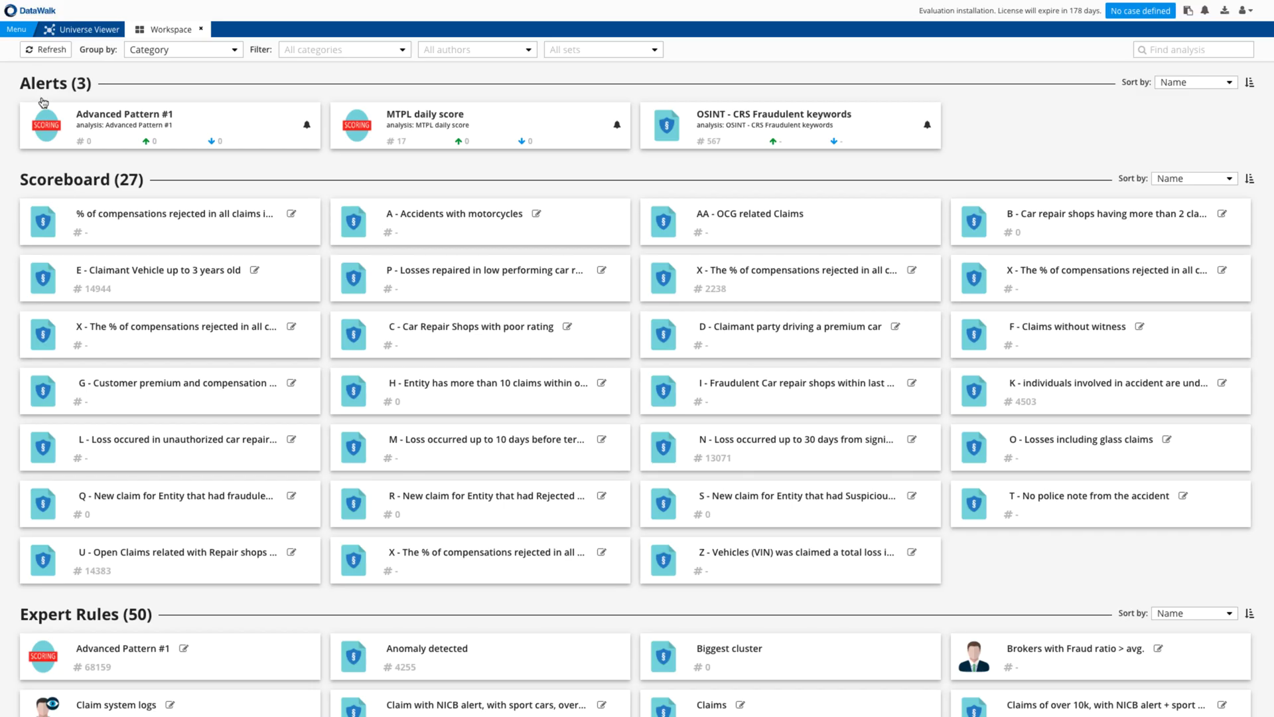
{"action": "scroll", "coordinate": [111, 308], "scroll_direction": "down", "scroll_amount": 1}
{"action": "scroll", "coordinate": [111, 308], "scroll_direction": "down", "scroll_amount": 3}
{"action": "scroll", "coordinate": [112, 309], "scroll_direction": "down", "scroll_amount": 2}
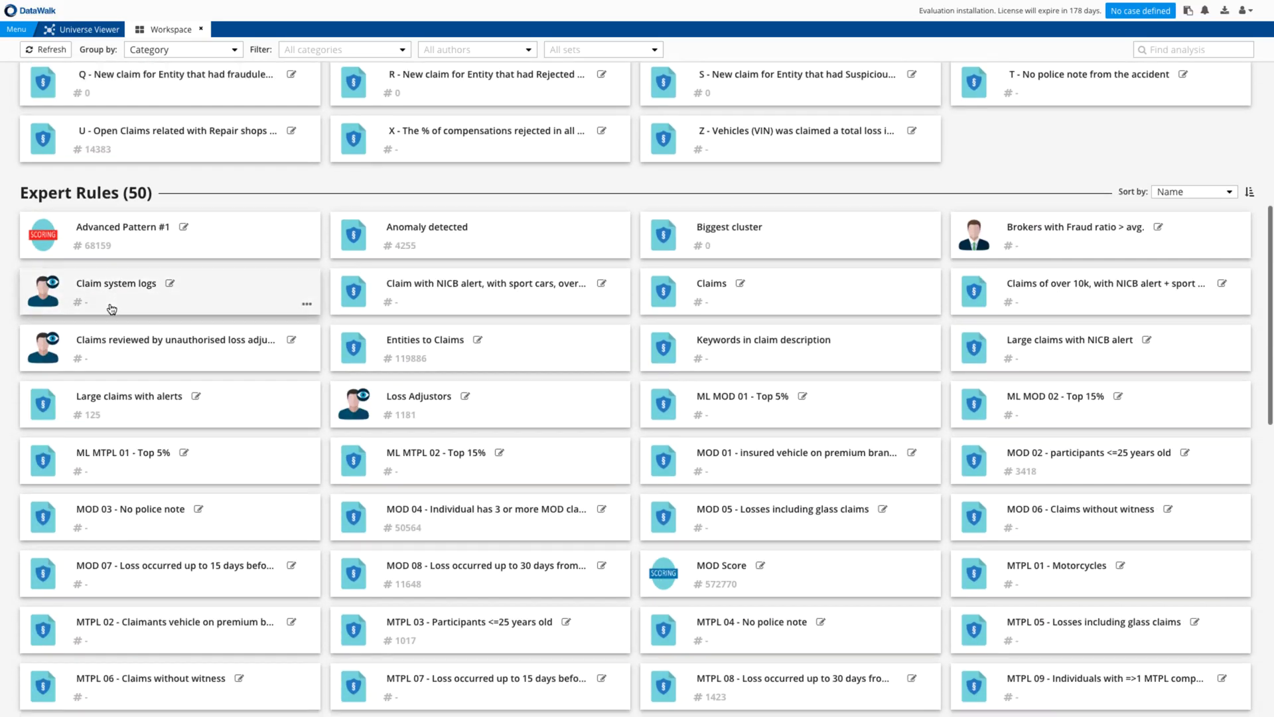
{"action": "scroll", "coordinate": [111, 309], "scroll_direction": "down", "scroll_amount": 2}
{"action": "scroll", "coordinate": [112, 309], "scroll_direction": "down", "scroll_amount": 1}
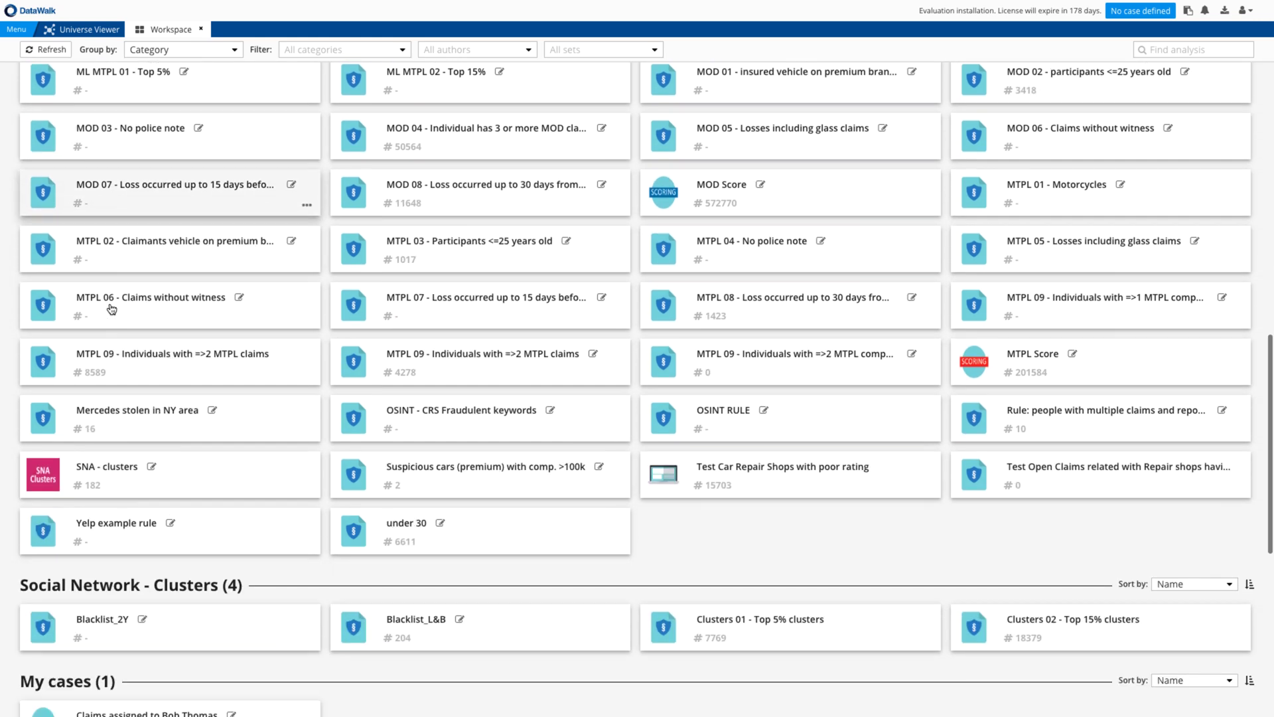
{"action": "left_click", "coordinate": [200, 32]}
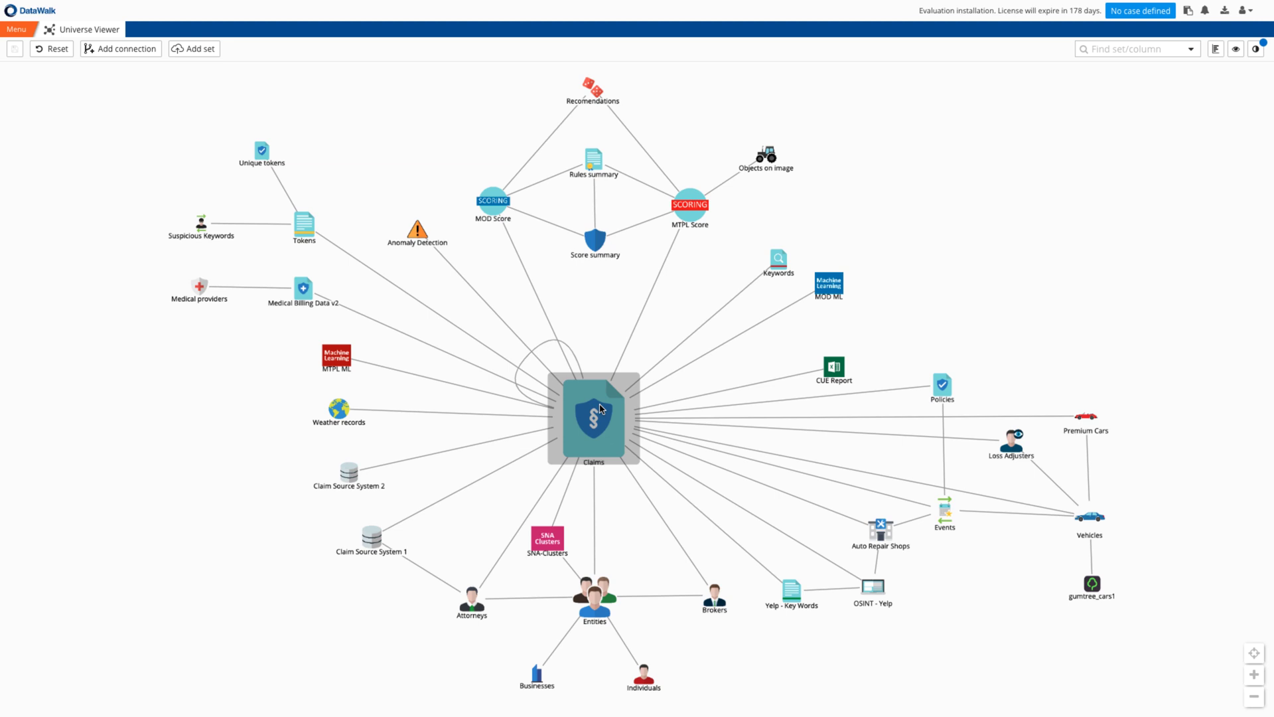
- Filter Claims to Event_State CA from the histogram, leaving 8,107 claims
{"action": "left_click", "coordinate": [600, 409]}
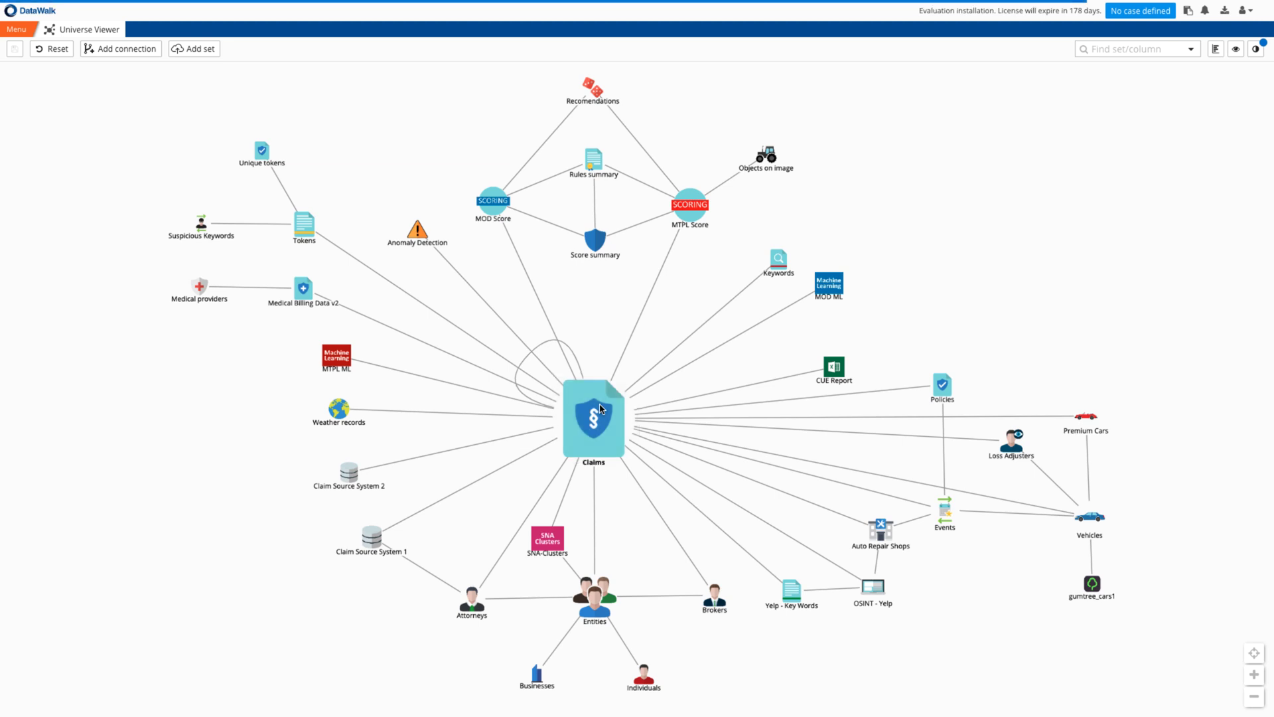
{"action": "left_click", "coordinate": [1216, 49]}
{"action": "scroll", "coordinate": [1211, 327], "scroll_direction": "down", "scroll_amount": 3}
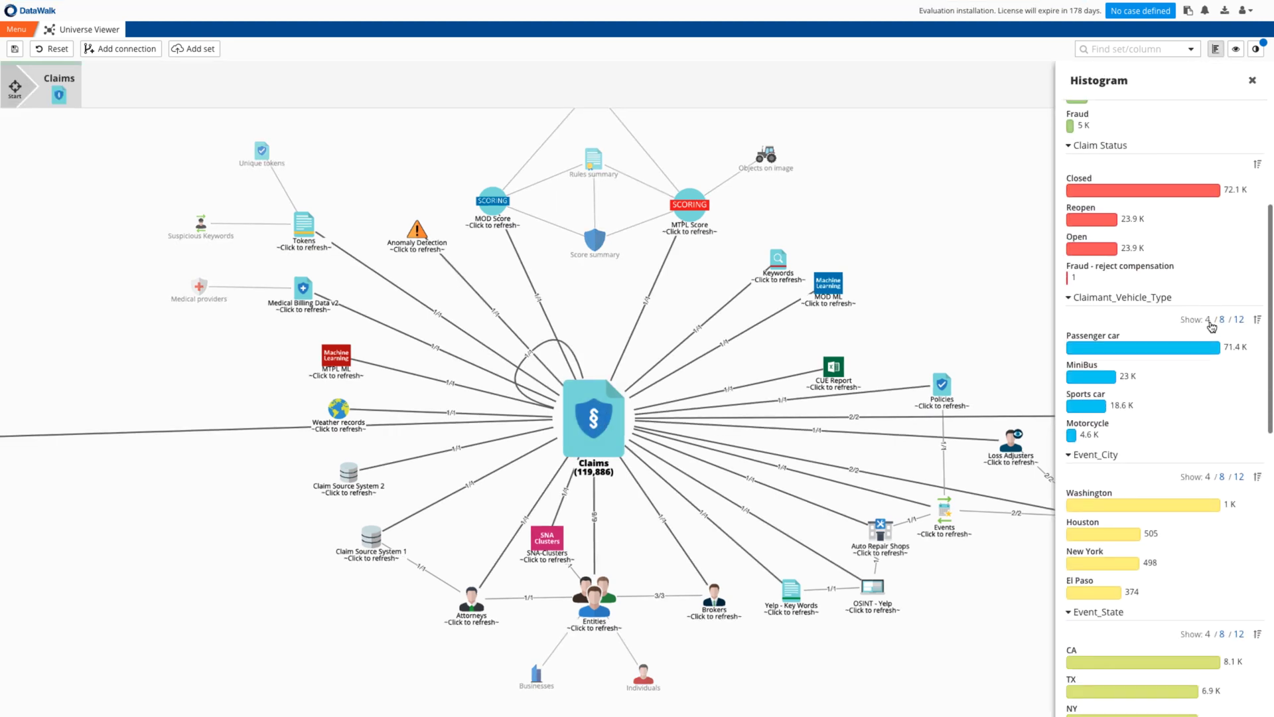
{"action": "scroll", "coordinate": [1211, 327], "scroll_direction": "down", "scroll_amount": 2}
{"action": "scroll", "coordinate": [1211, 327], "scroll_direction": "down", "scroll_amount": 1}
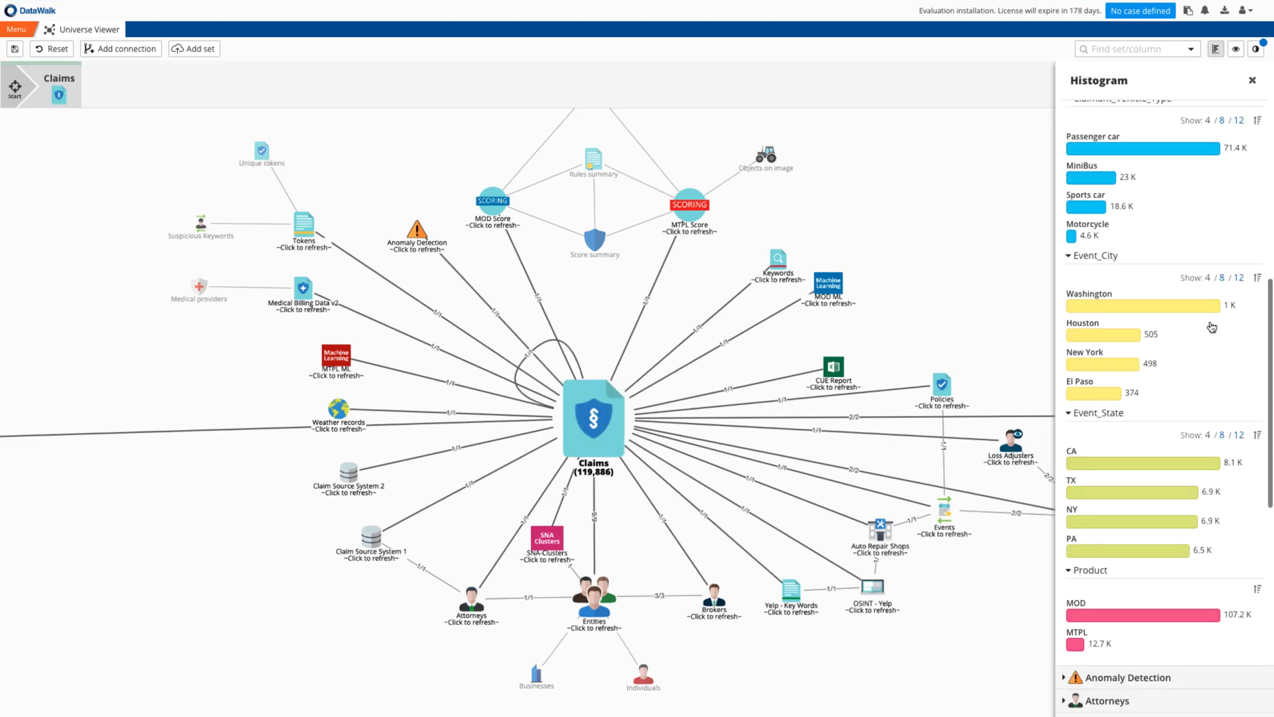
{"action": "left_click", "coordinate": [1103, 464]}
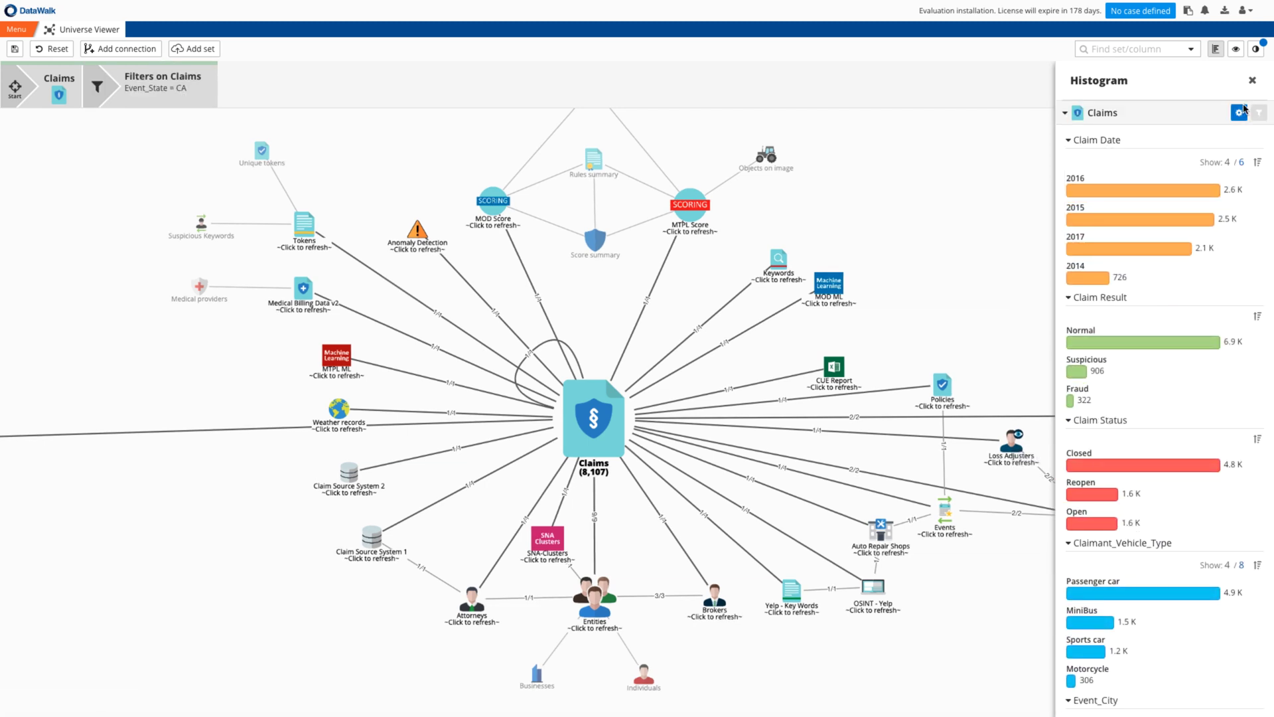
{"action": "left_click", "coordinate": [1253, 79]}
- Filter Claims to Compensation_Amount greater than 10000, leaving 7,382 claims
{"action": "right_click", "coordinate": [601, 431]}
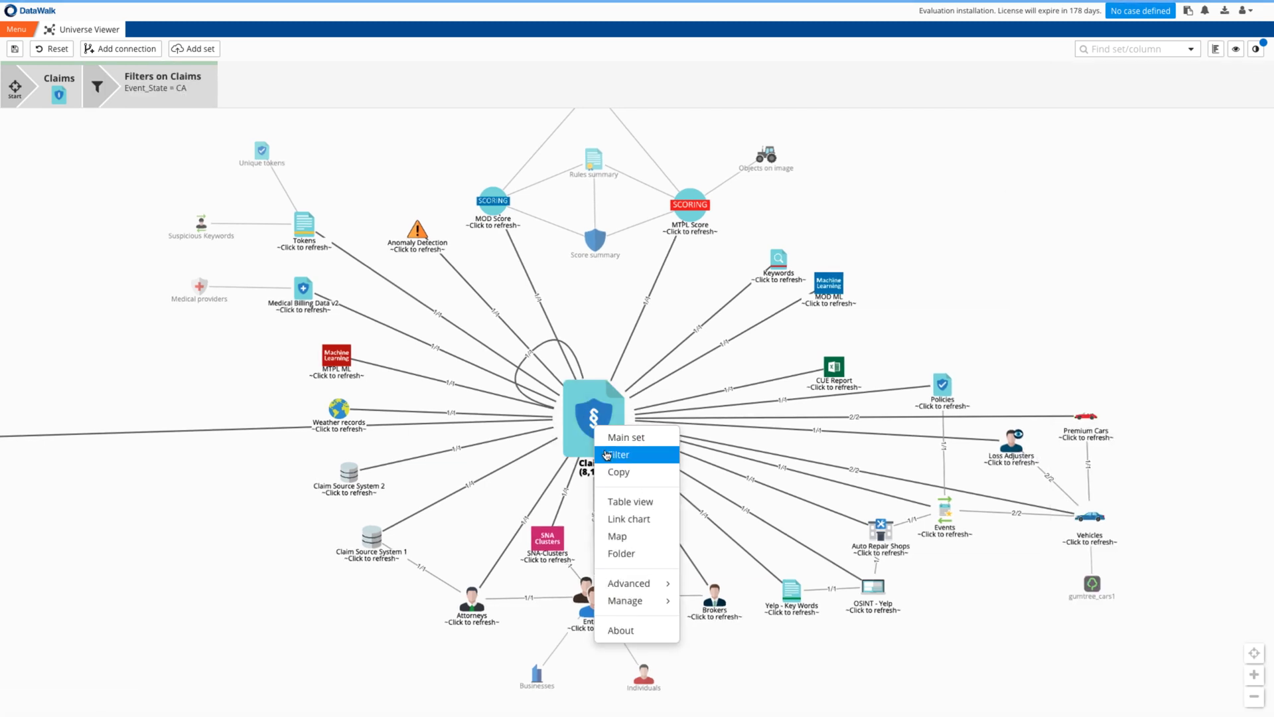
{"action": "left_click", "coordinate": [609, 454]}
{"action": "left_click", "coordinate": [160, 151]}
{"action": "type", "text": "com"}
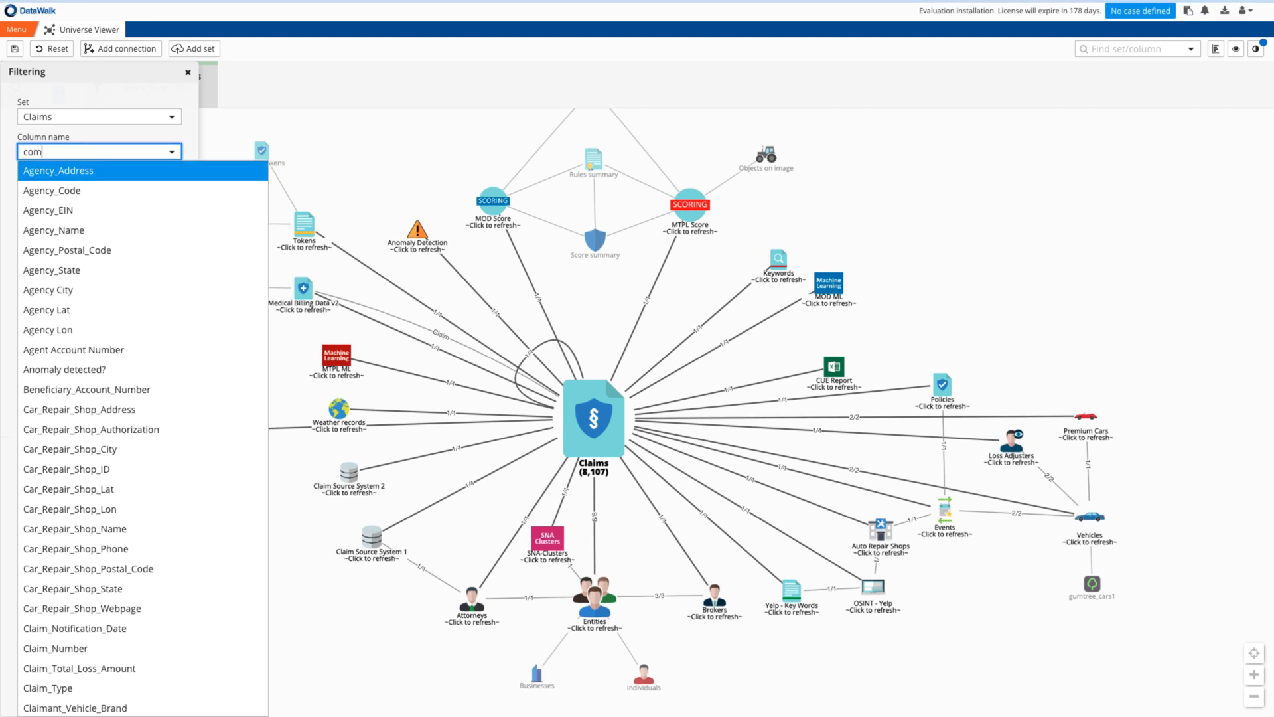
{"action": "left_click", "coordinate": [132, 171]}
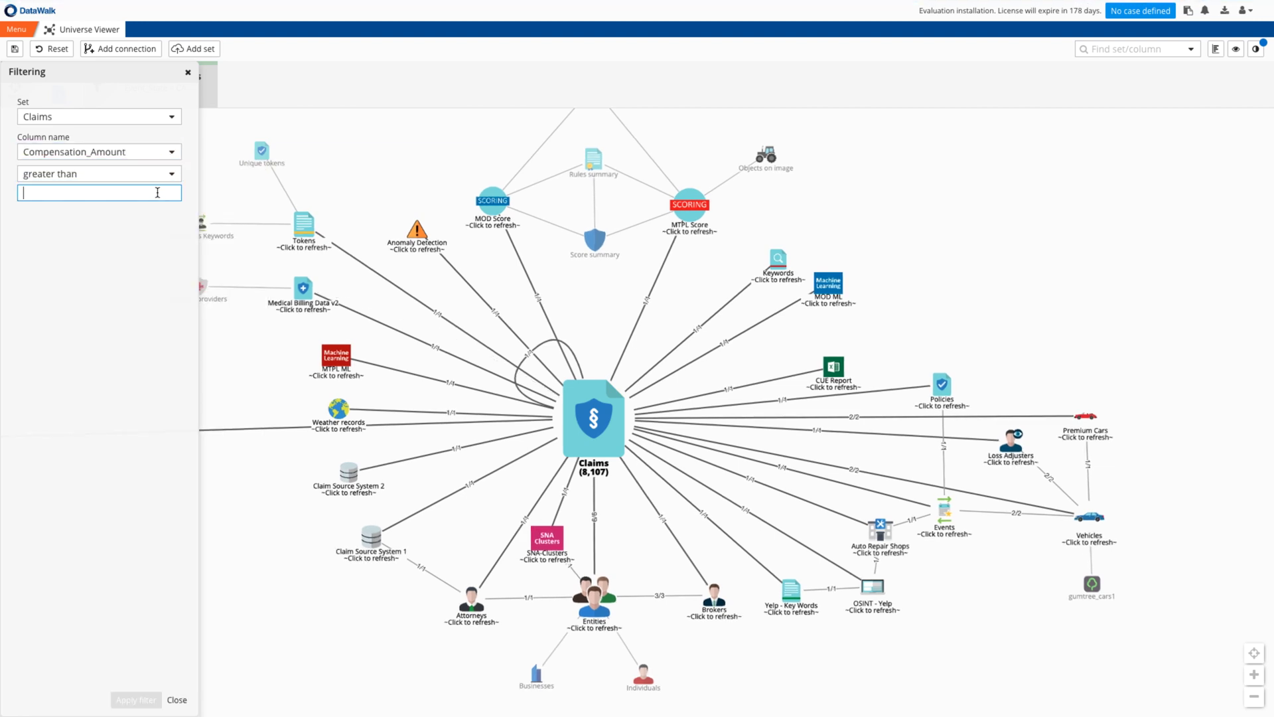
{"action": "type", "text": "10000"}
{"action": "left_click", "coordinate": [134, 696]}
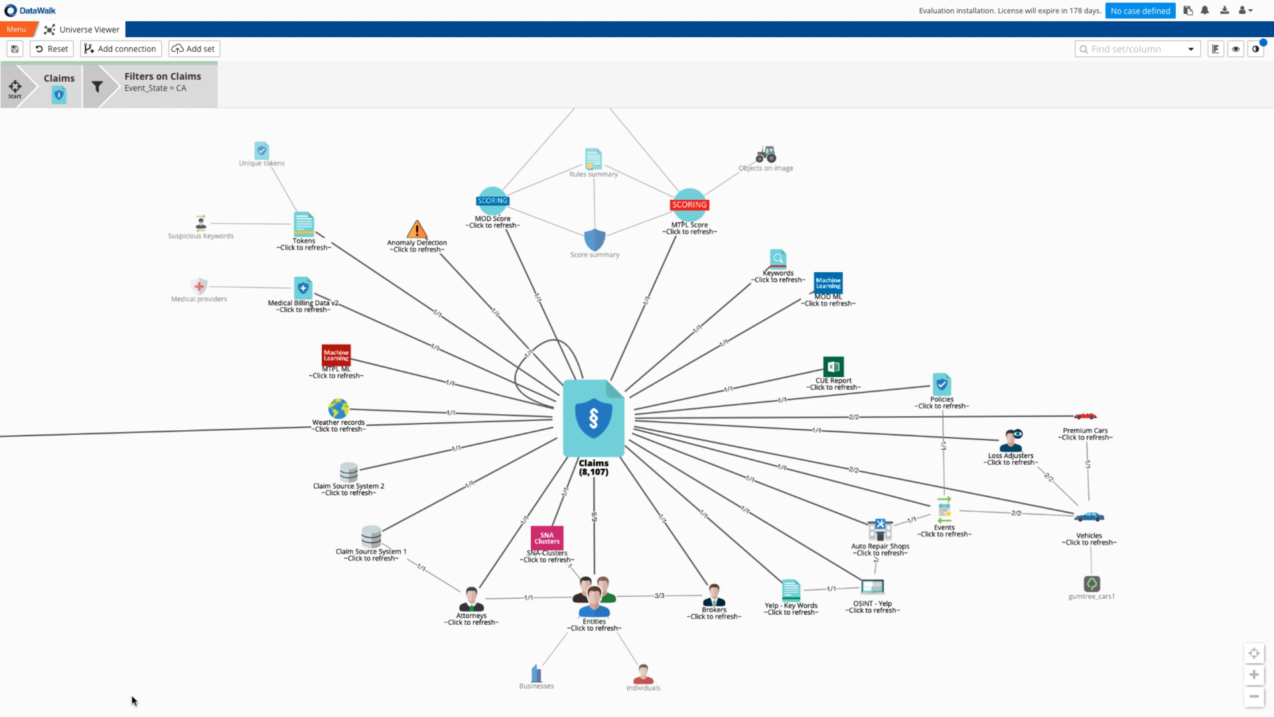
- Add a filter on Claims for fewer than 30 days between event dates
{"action": "right_click", "coordinate": [597, 429]}
{"action": "left_click", "coordinate": [611, 454]}
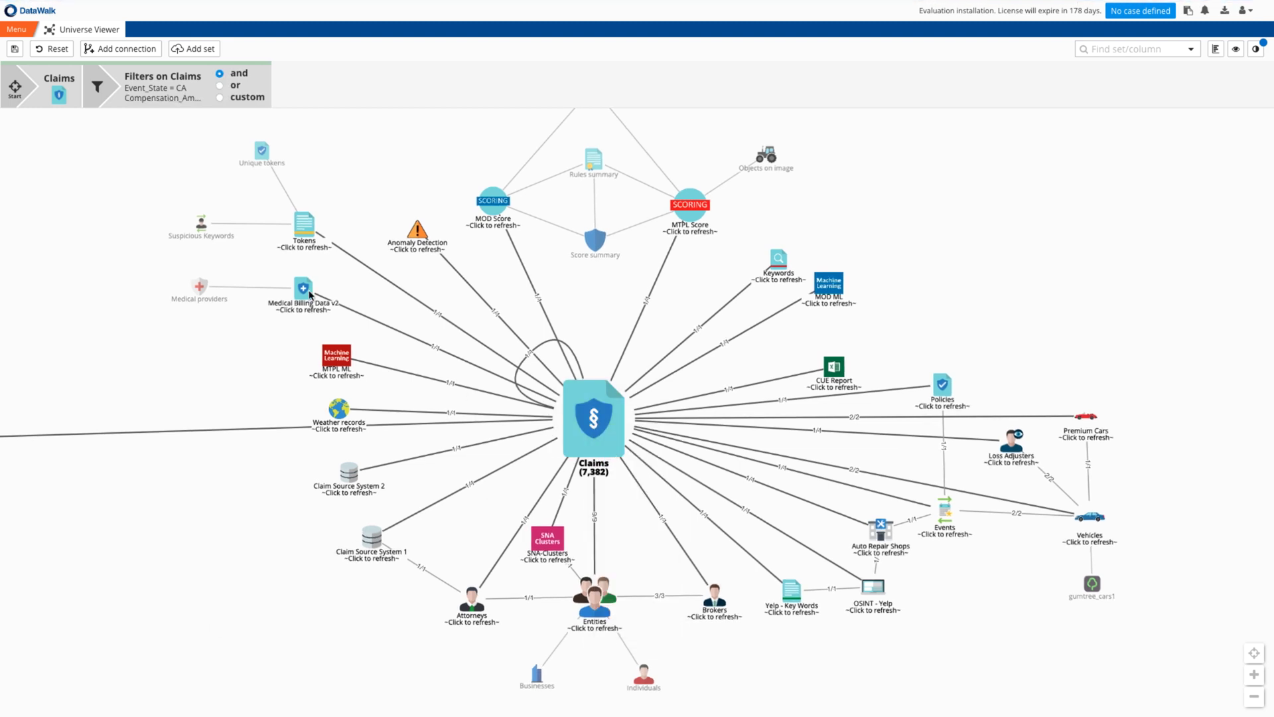
{"action": "type", "text": "day"}
{"action": "left_click", "coordinate": [164, 190]}
{"action": "type", "text": "30"}
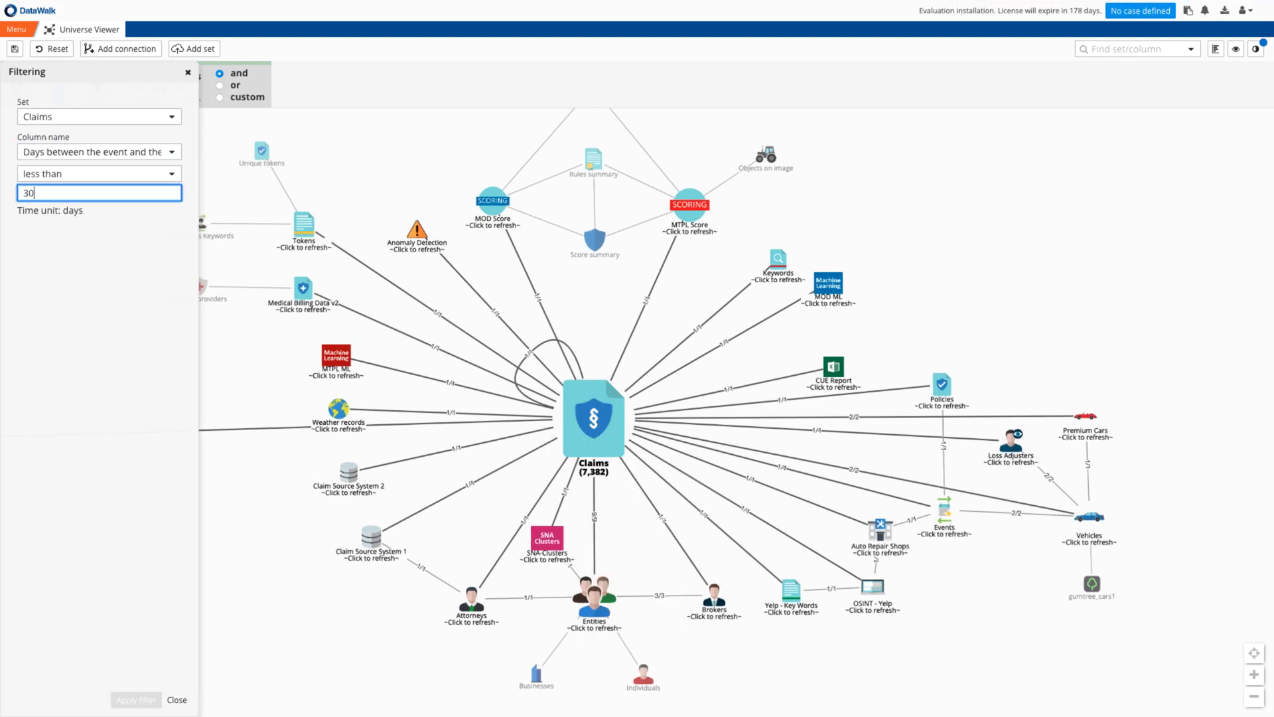
{"action": "left_click", "coordinate": [120, 700]}
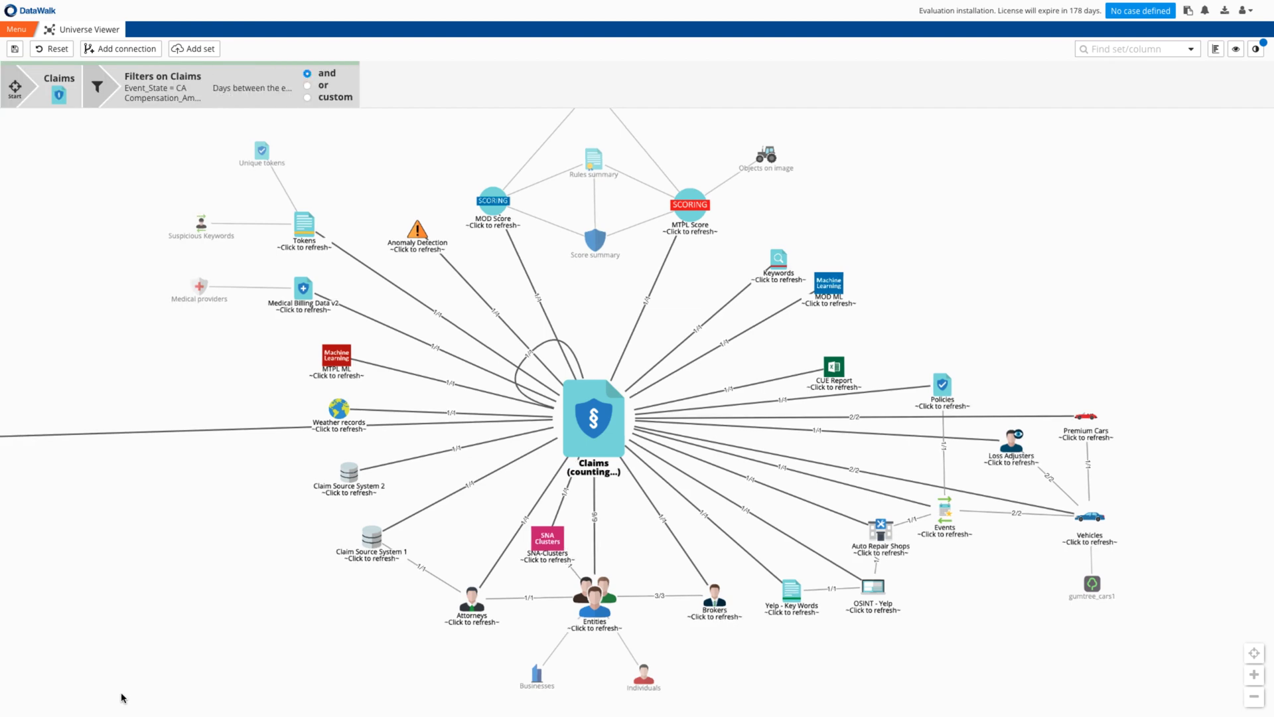
- Save the filtered analysis as a rule and view its 836 claims in the Workspace
{"action": "left_click", "coordinate": [14, 49]}
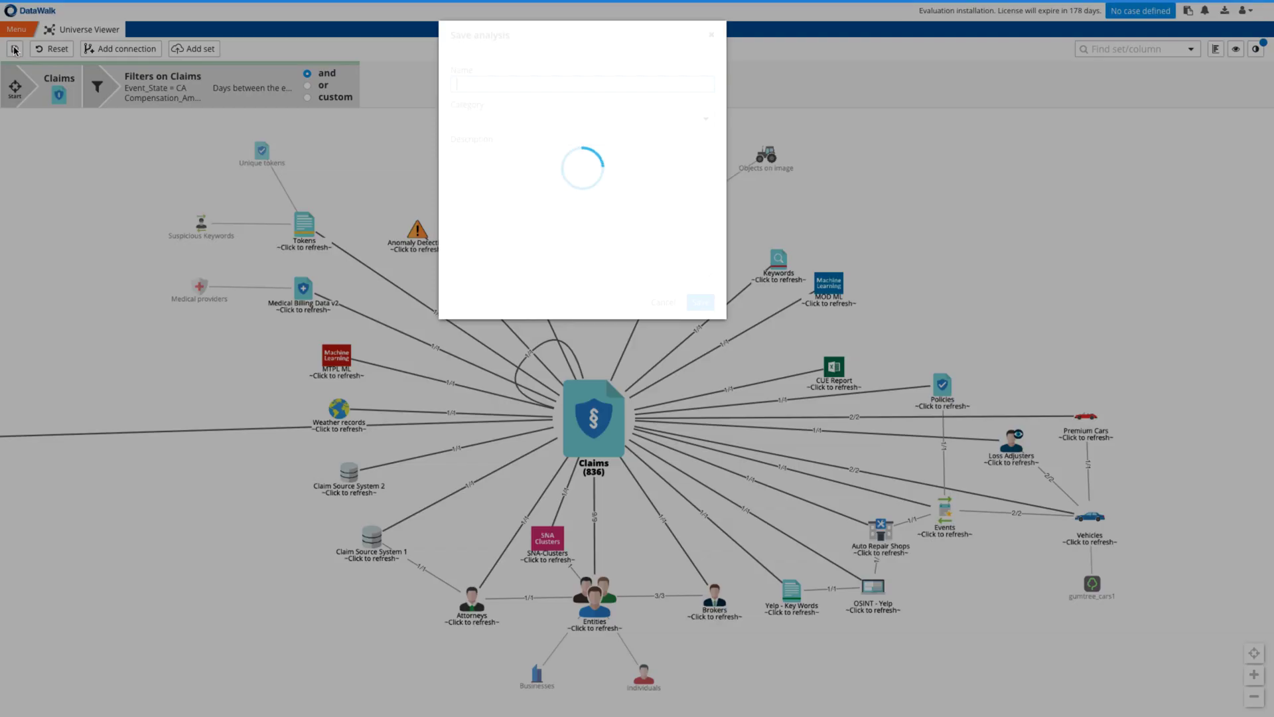
{"action": "left_click", "coordinate": [700, 302]}
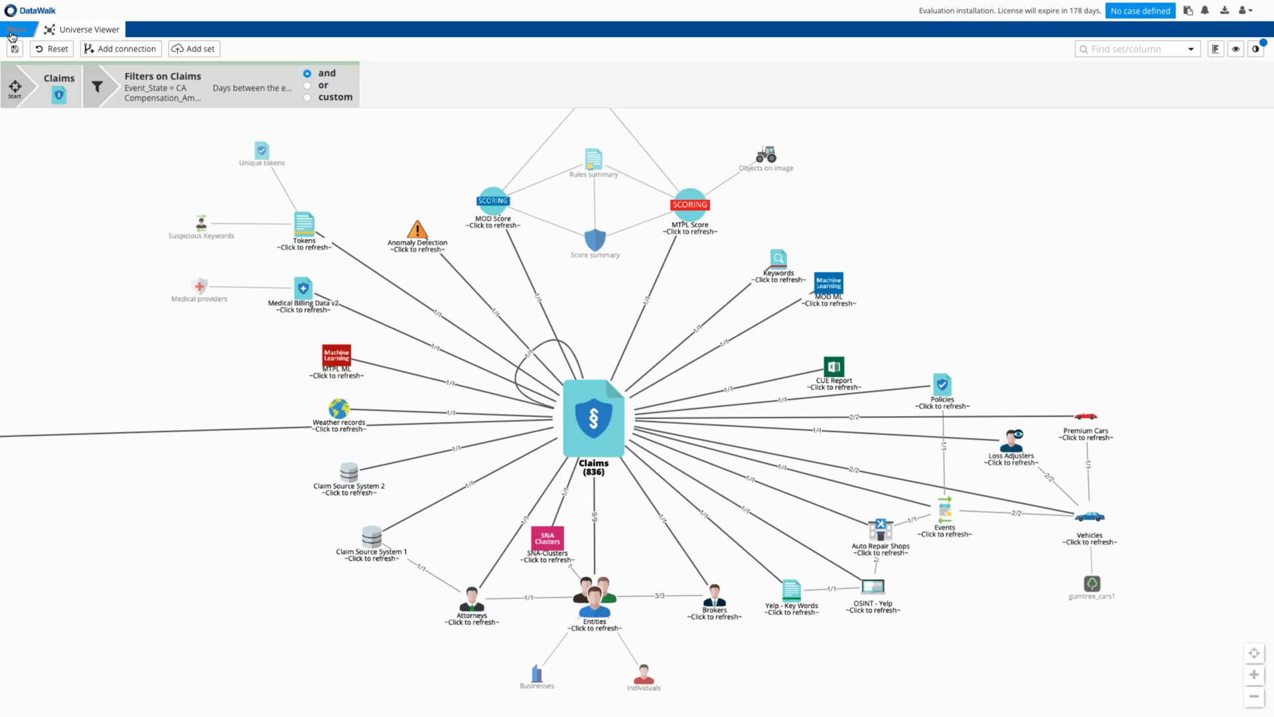
{"action": "left_click", "coordinate": [11, 36]}
{"action": "left_click", "coordinate": [26, 64]}
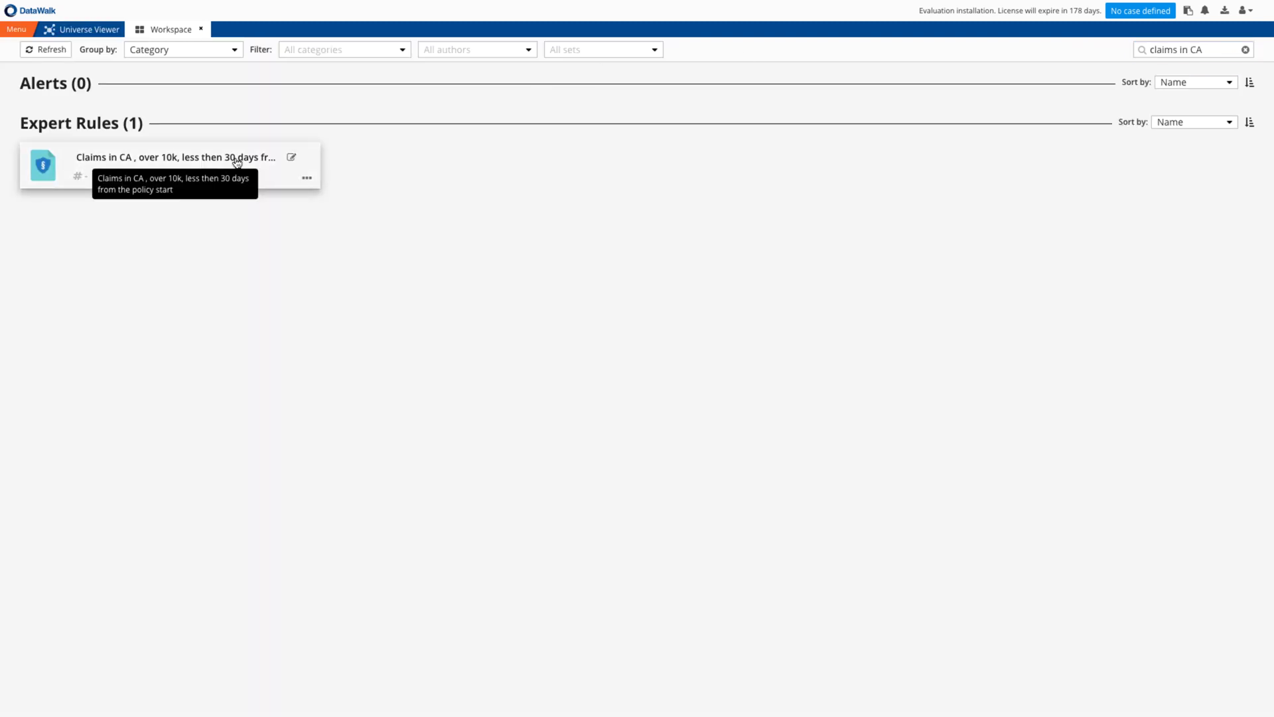
{"action": "left_click", "coordinate": [236, 162]}
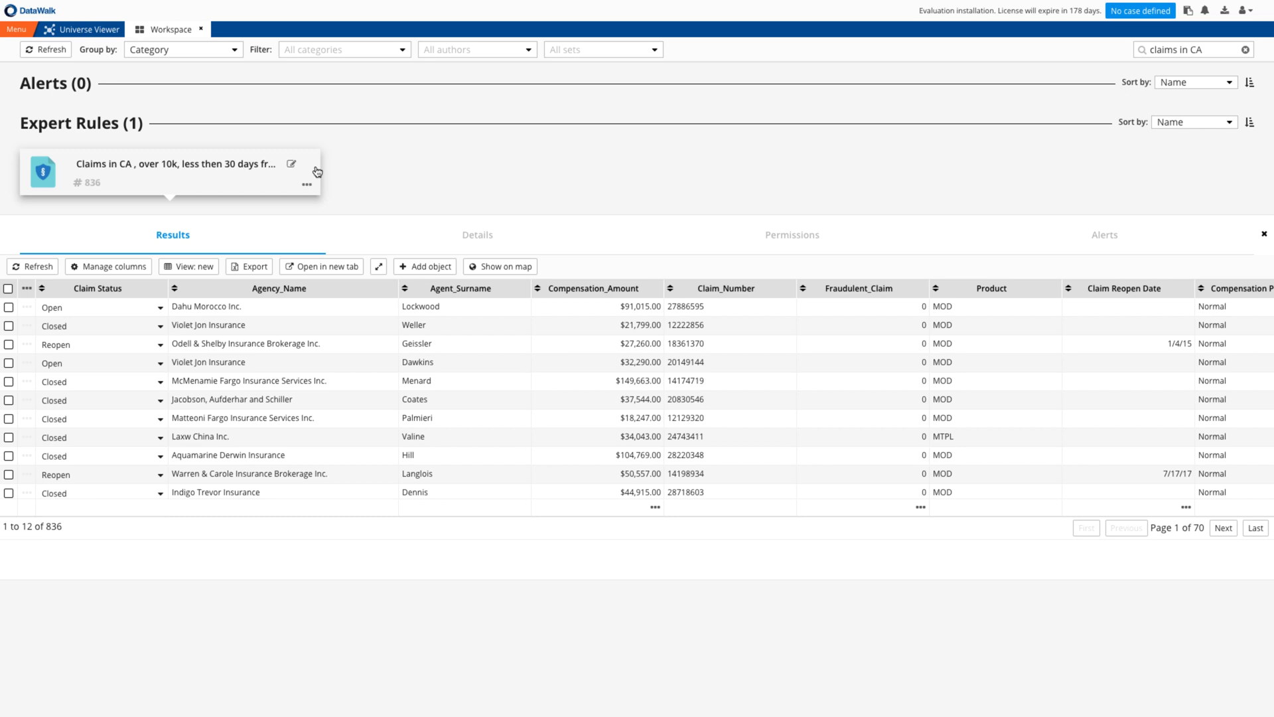
{"action": "left_click", "coordinate": [306, 185]}
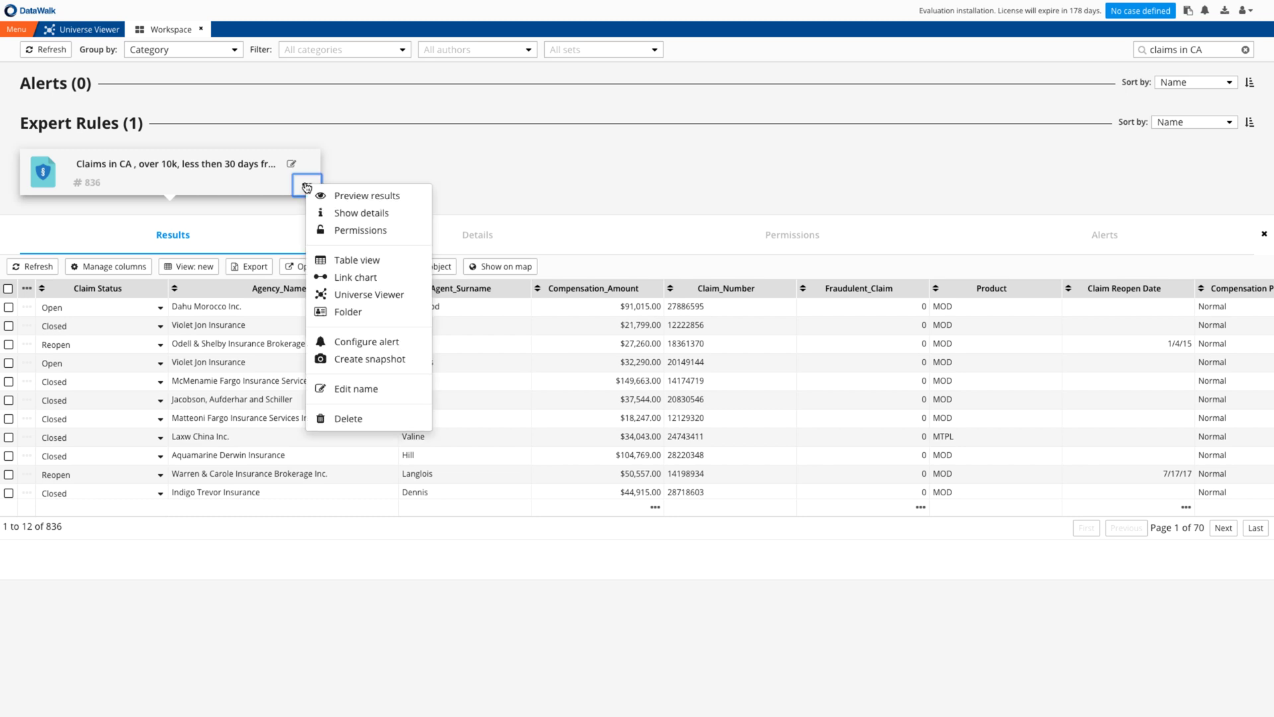
- Open the CA rule as a graph and change it to Event_State WA and under 40 days
{"action": "left_click", "coordinate": [366, 295]}
{"action": "left_click", "coordinate": [171, 89]}
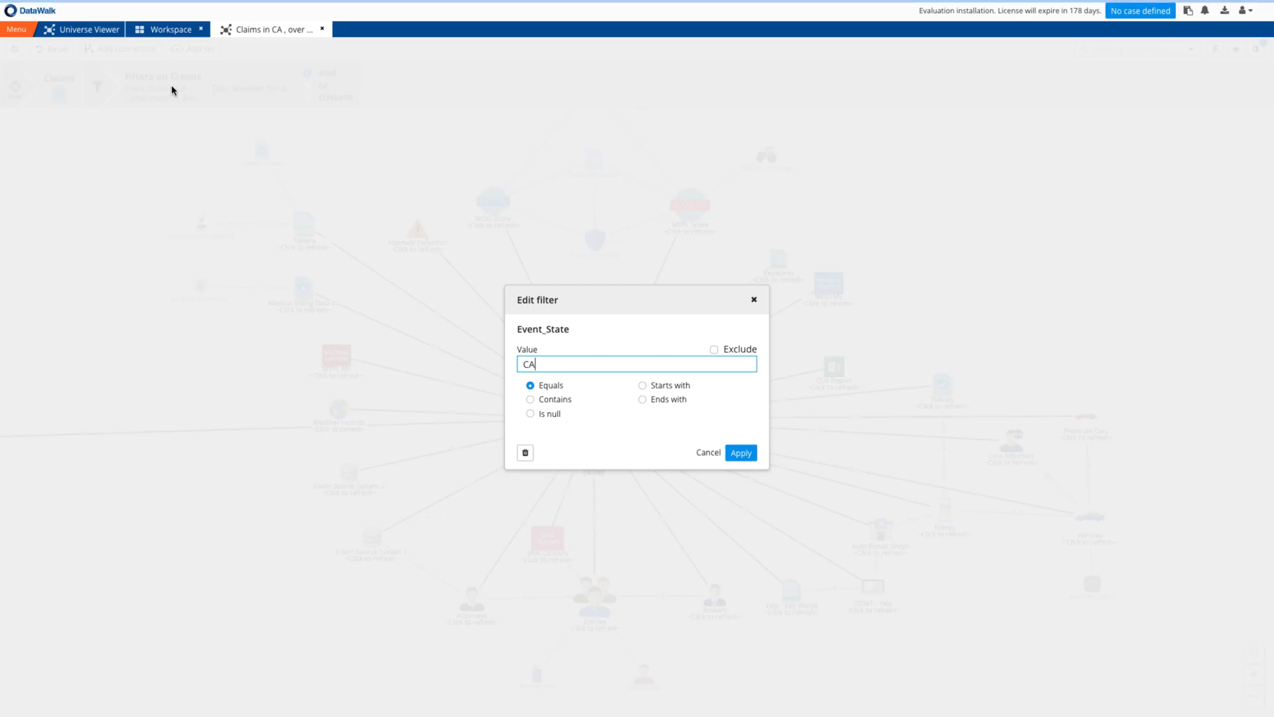
{"action": "type", "text": "WA"}
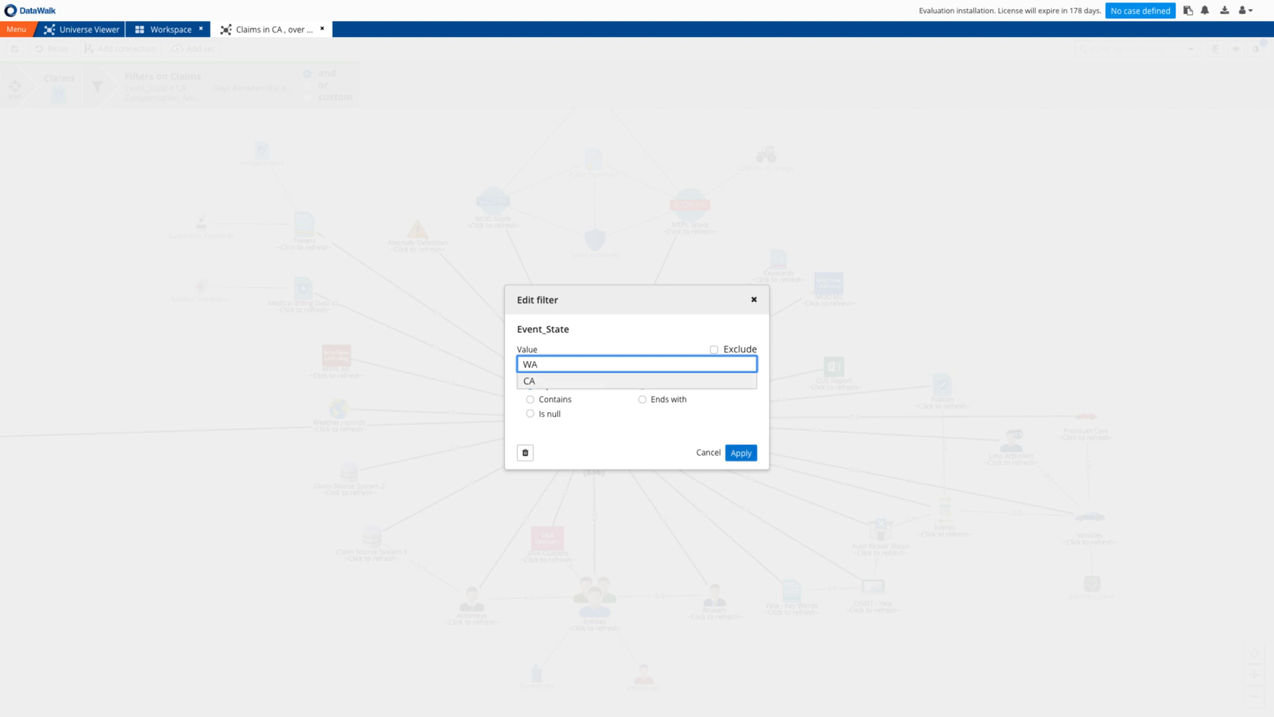
{"action": "left_click", "coordinate": [741, 453]}
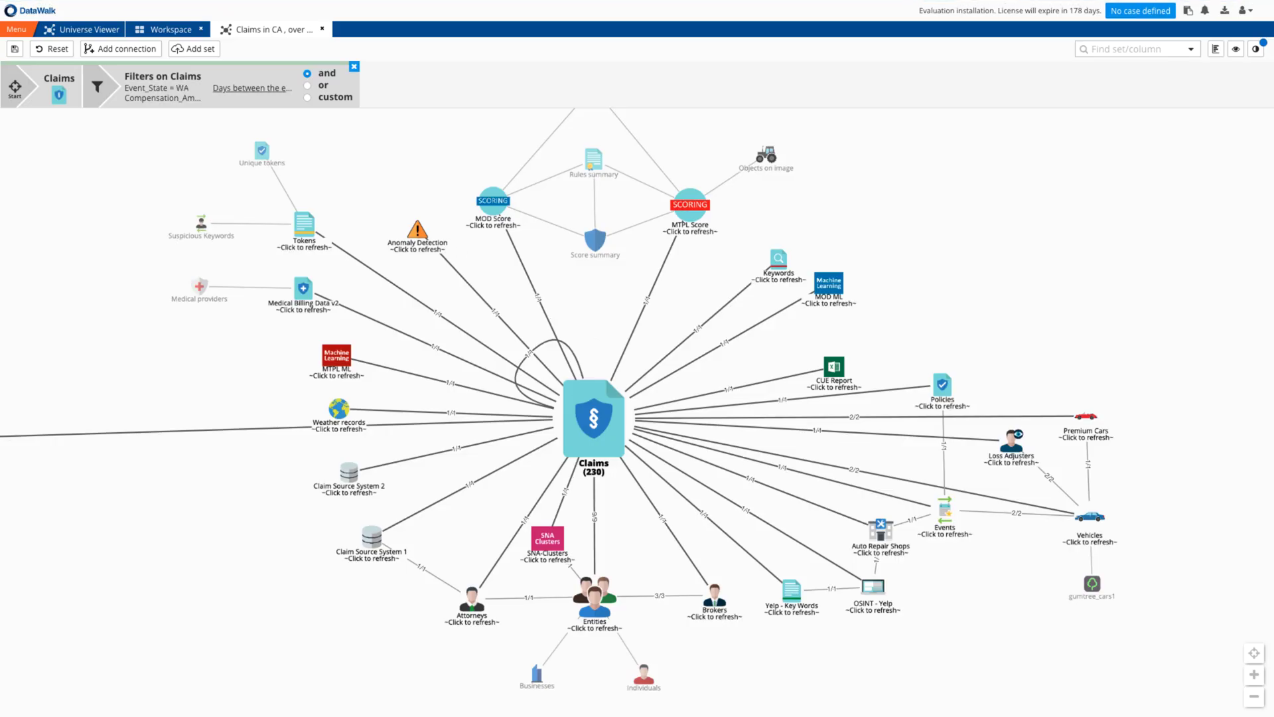
{"action": "type", "text": "40"}
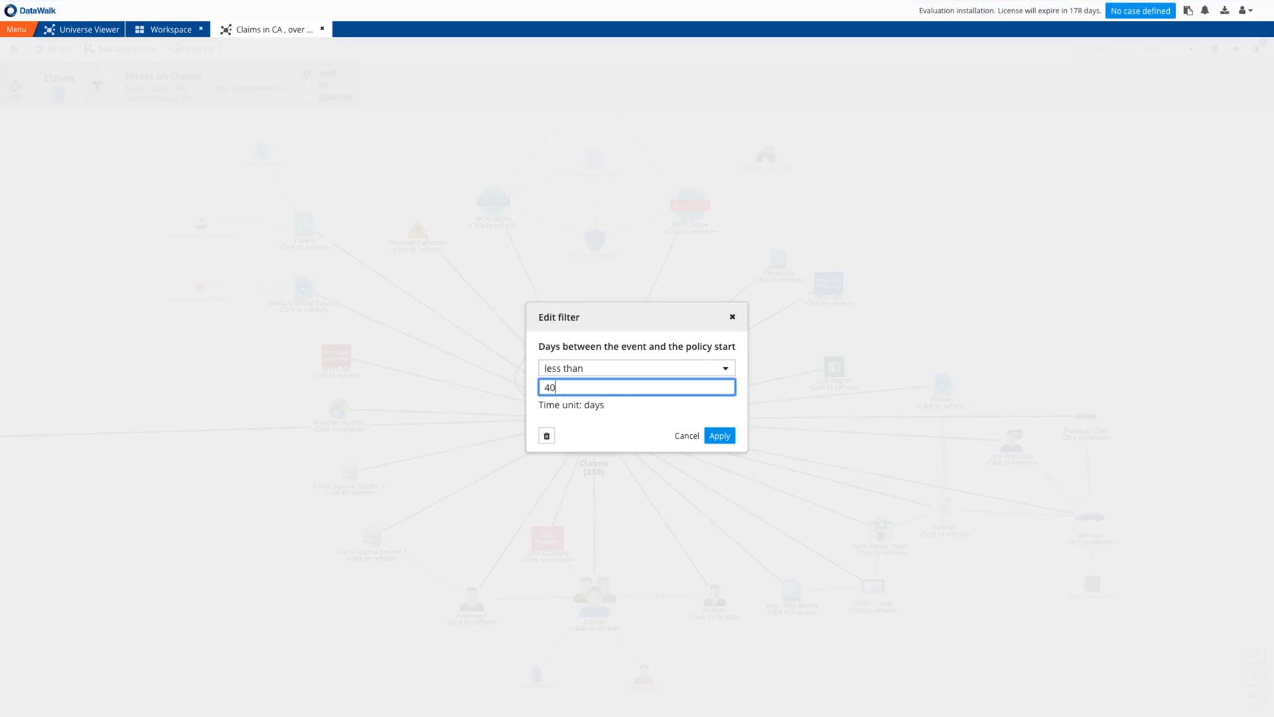
{"action": "left_click", "coordinate": [719, 436]}
- Start a new score on Claims, weighting ML MOD 01 - Top 5% at 4
{"action": "right_click", "coordinate": [596, 429]}
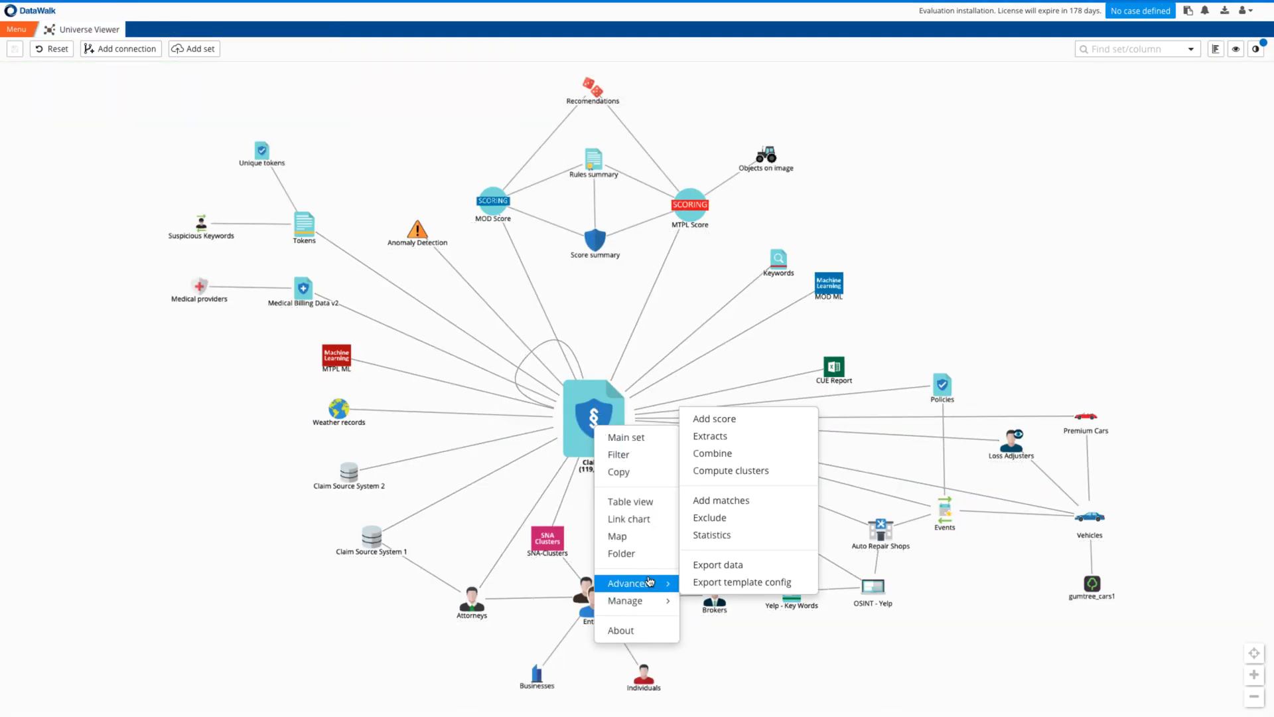
{"action": "left_click", "coordinate": [715, 418]}
{"action": "left_click", "coordinate": [548, 143]}
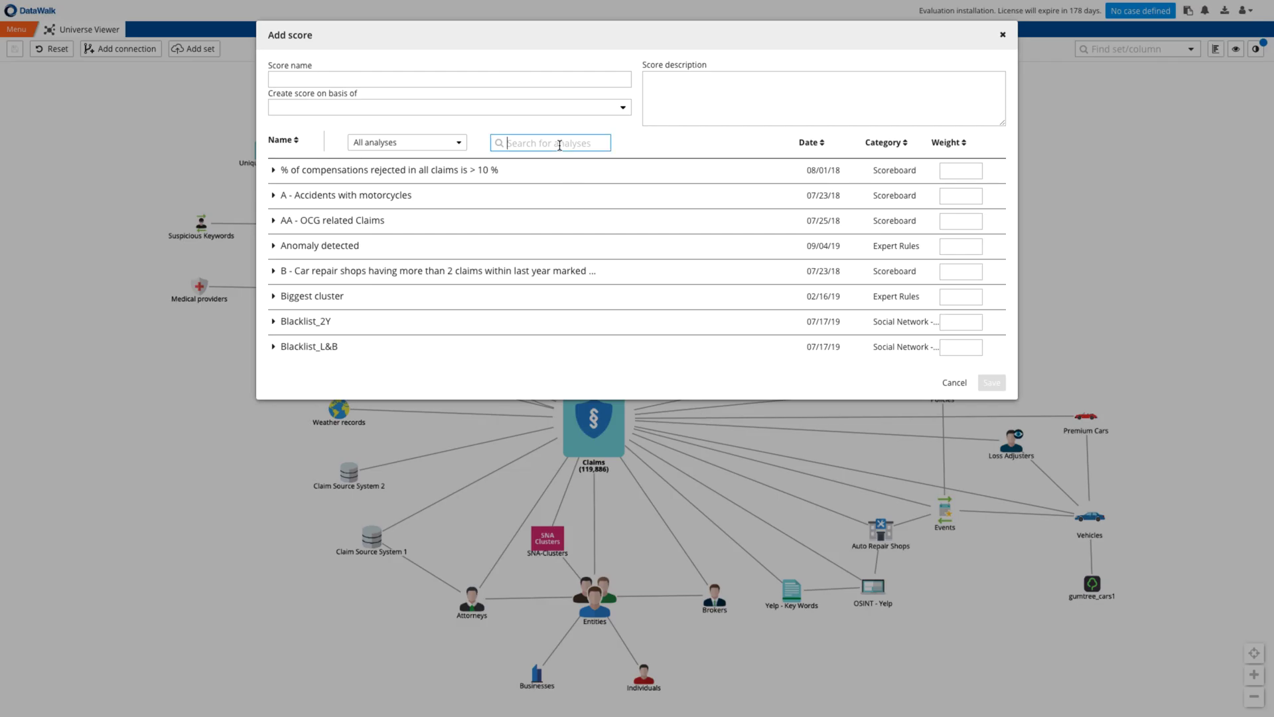
{"action": "type", "text": "CA"}
{"action": "key", "text": "BackSpace"}
{"action": "key", "text": "BackSpace"}
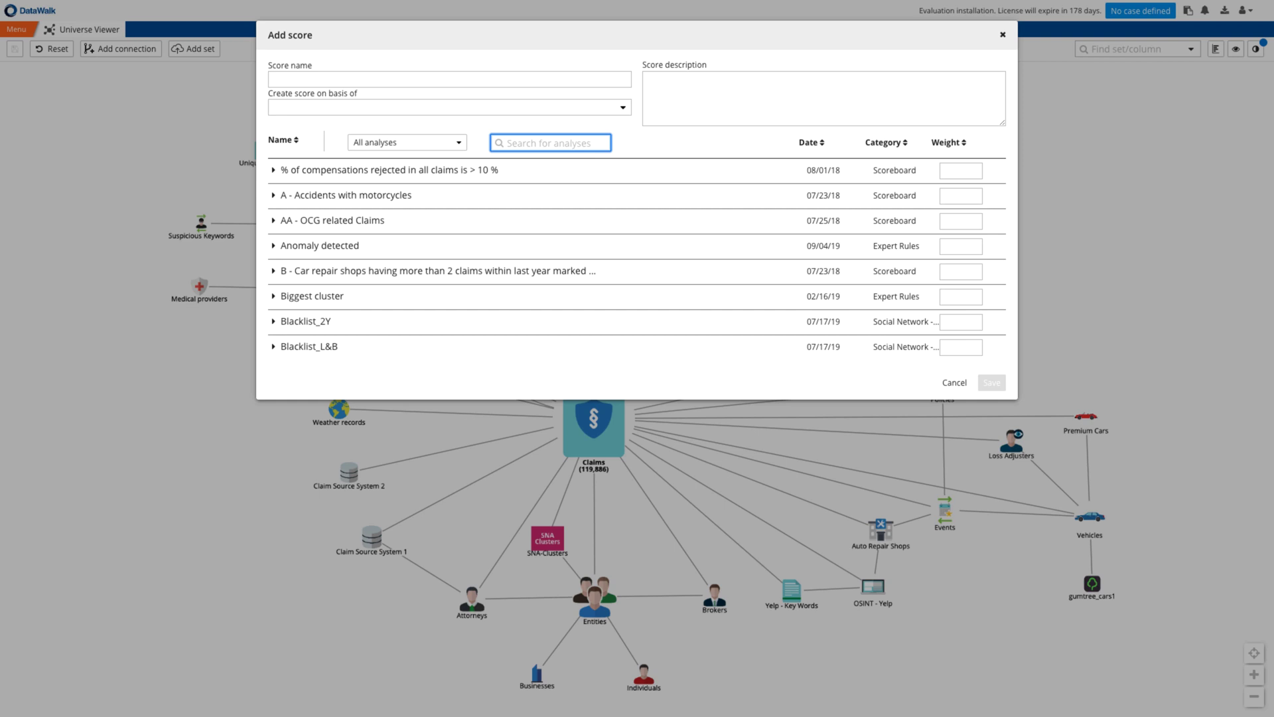
{"action": "type", "text": "ML"}
{"action": "left_click", "coordinate": [958, 170]}
{"action": "type", "text": "4"}
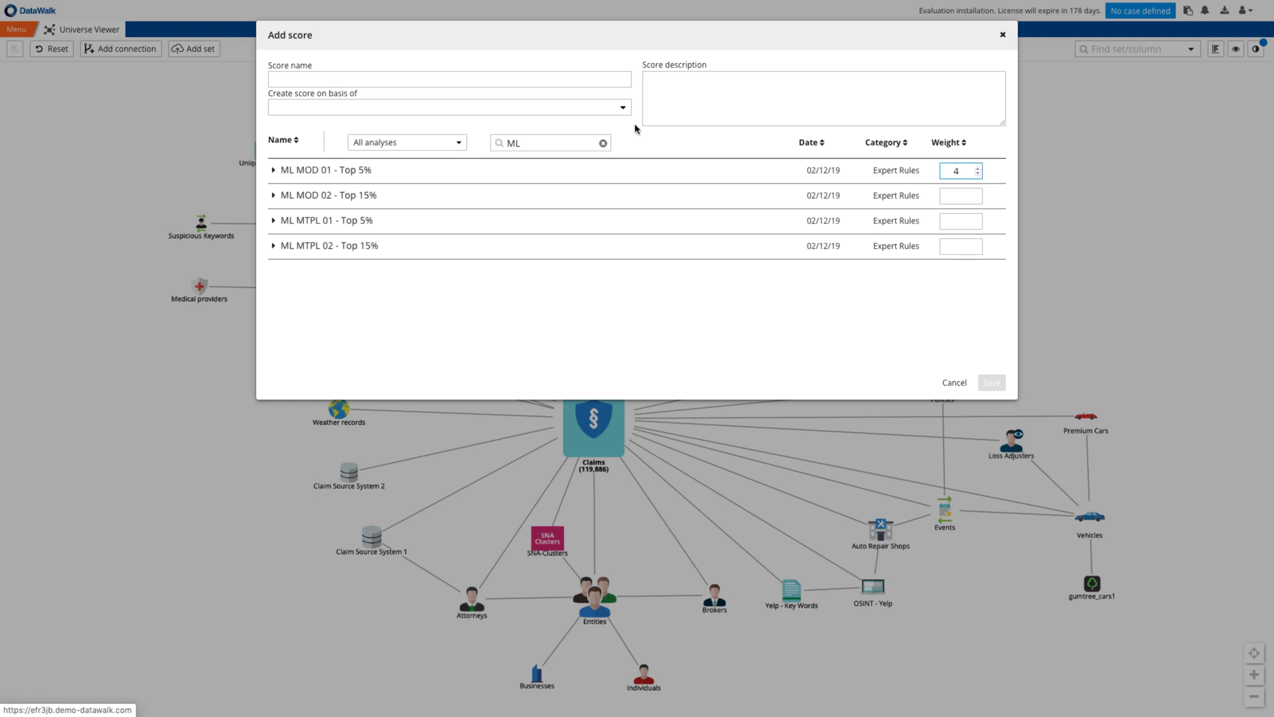
- Weight Keywords in claim description at 7 and save the score as 'MTPL Score.'
{"action": "double_click", "coordinate": [502, 146]}
{"action": "key", "text": "BackSpace"}
{"action": "type", "text": "k"}
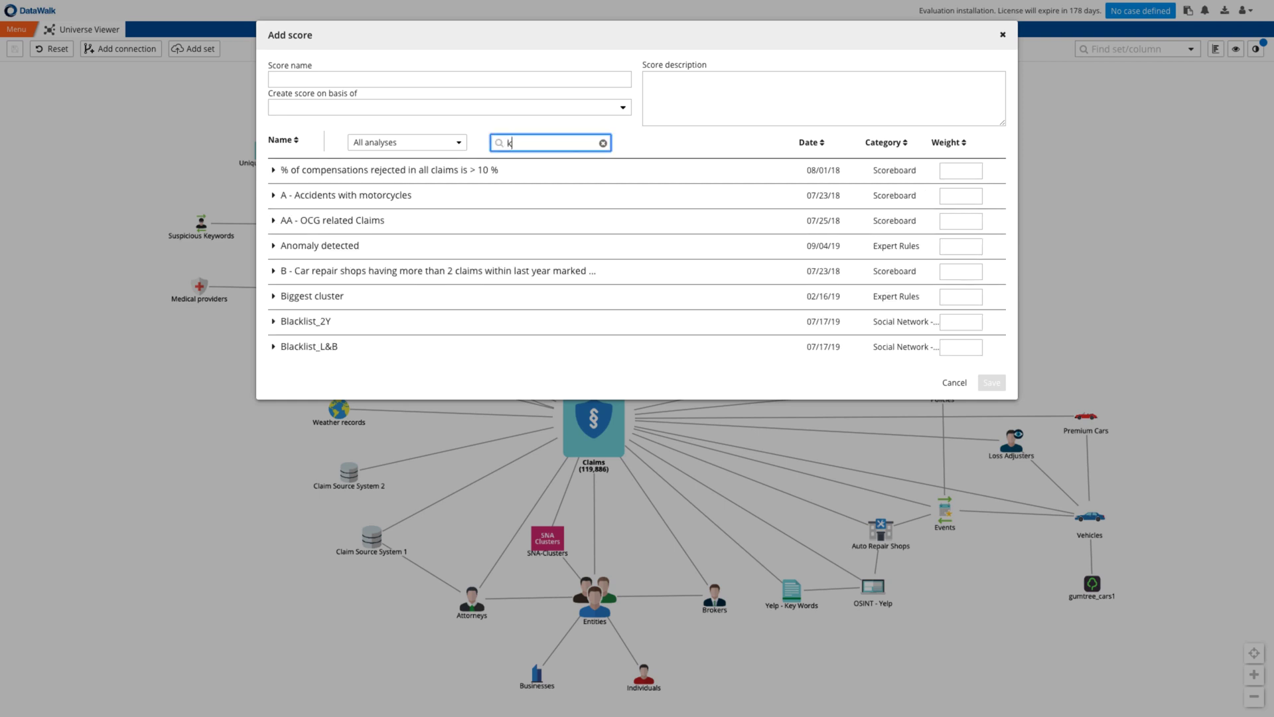
{"action": "type", "text": "ey"}
{"action": "left_click", "coordinate": [970, 171]}
{"action": "type", "text": "7"}
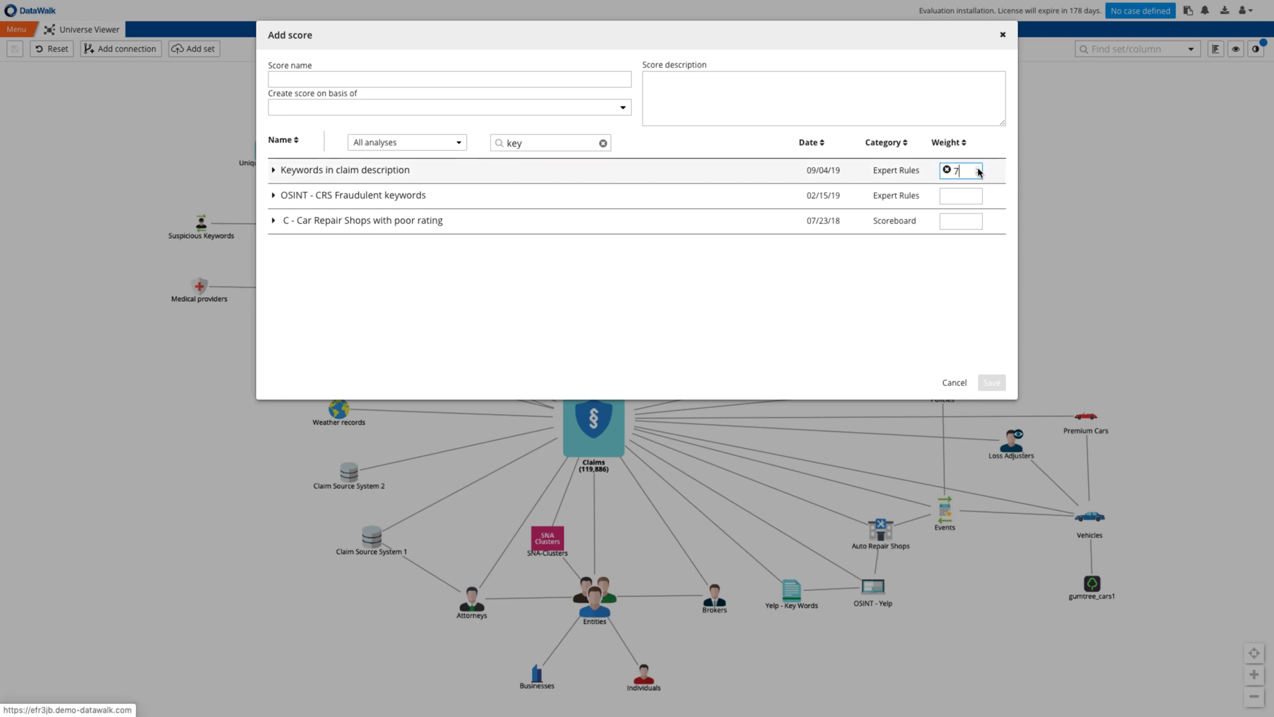
{"action": "left_click", "coordinate": [404, 81]}
{"action": "type", "text": "MTPL Sco"}
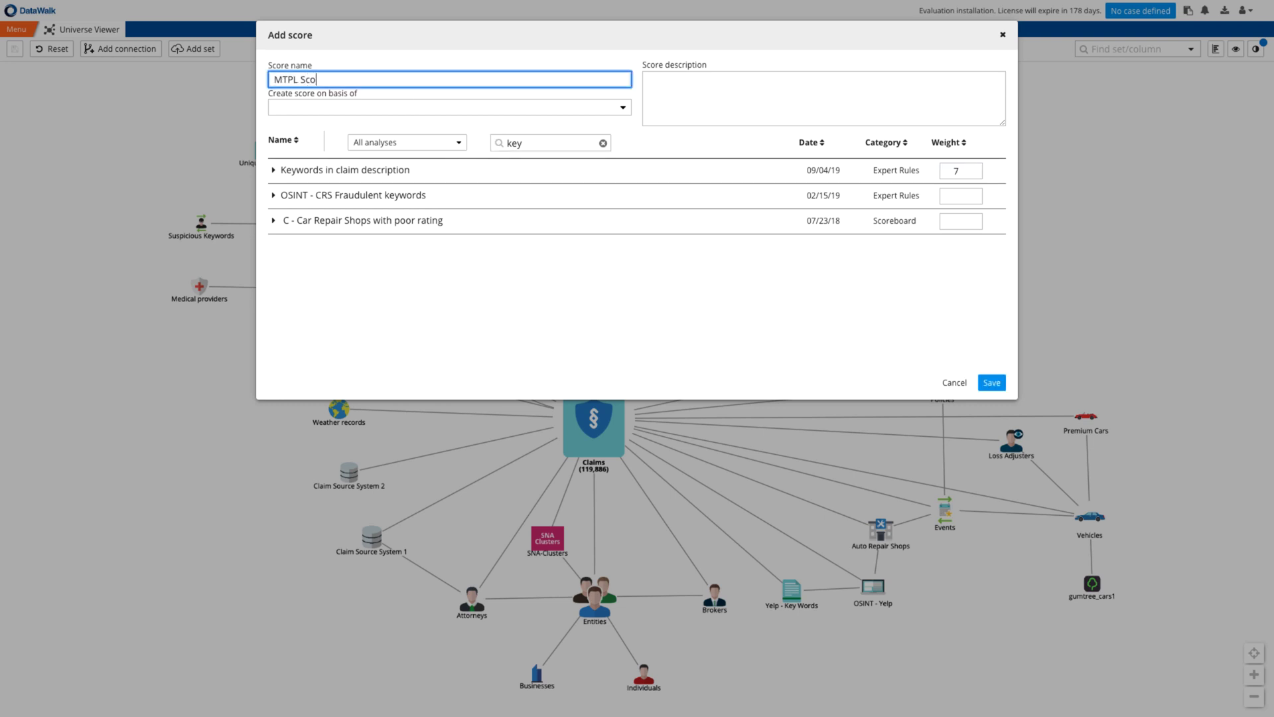
{"action": "type", "text": "re."}
{"action": "left_click", "coordinate": [991, 383]}
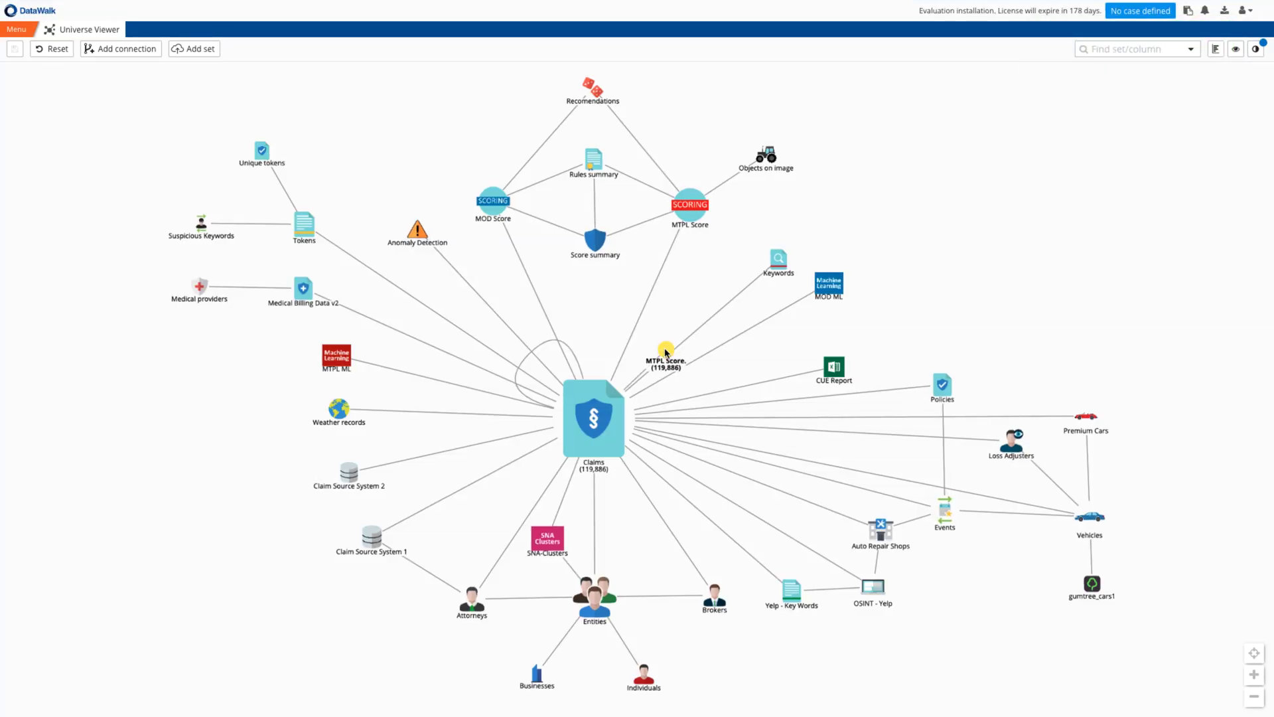
- Move the MTPL Score. node higher and start a new score based on it
{"action": "left_click_drag", "start_coordinate": [666, 351], "coordinate": [675, 290]}
{"action": "right_click", "coordinate": [674, 291]}
{"action": "mouse_move", "coordinate": [710, 437]}
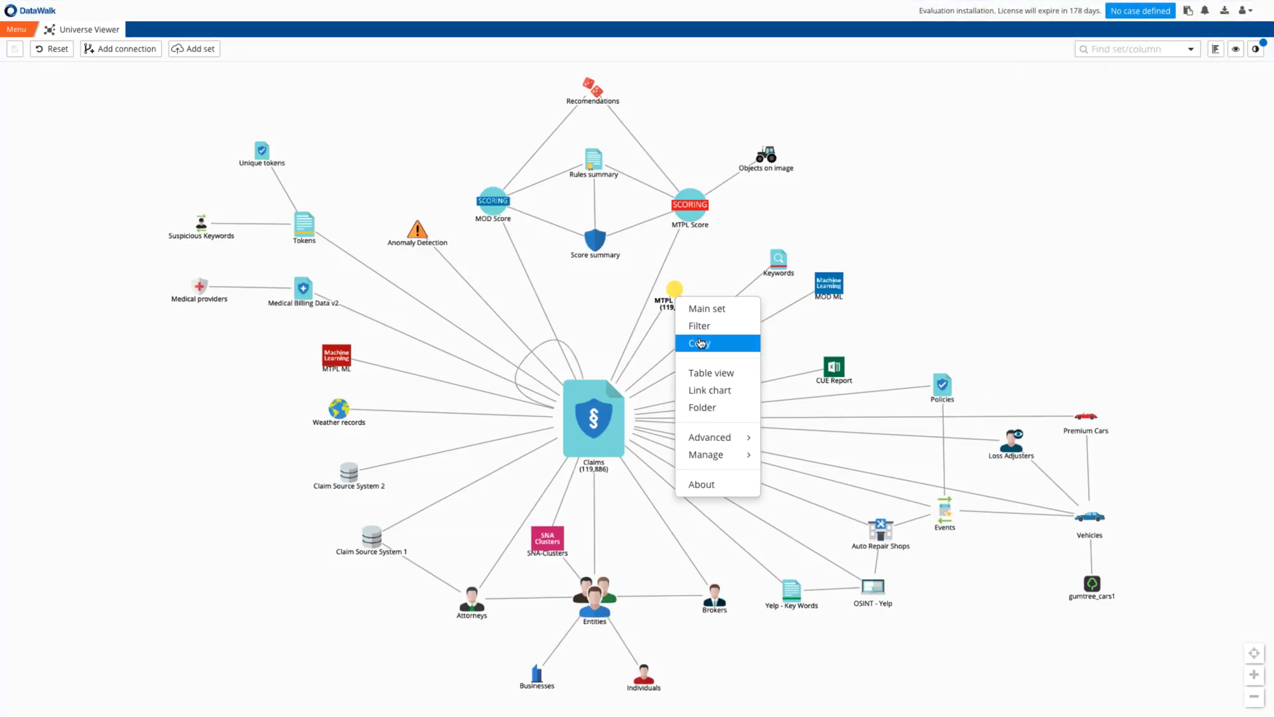
{"action": "left_click", "coordinate": [793, 439]}
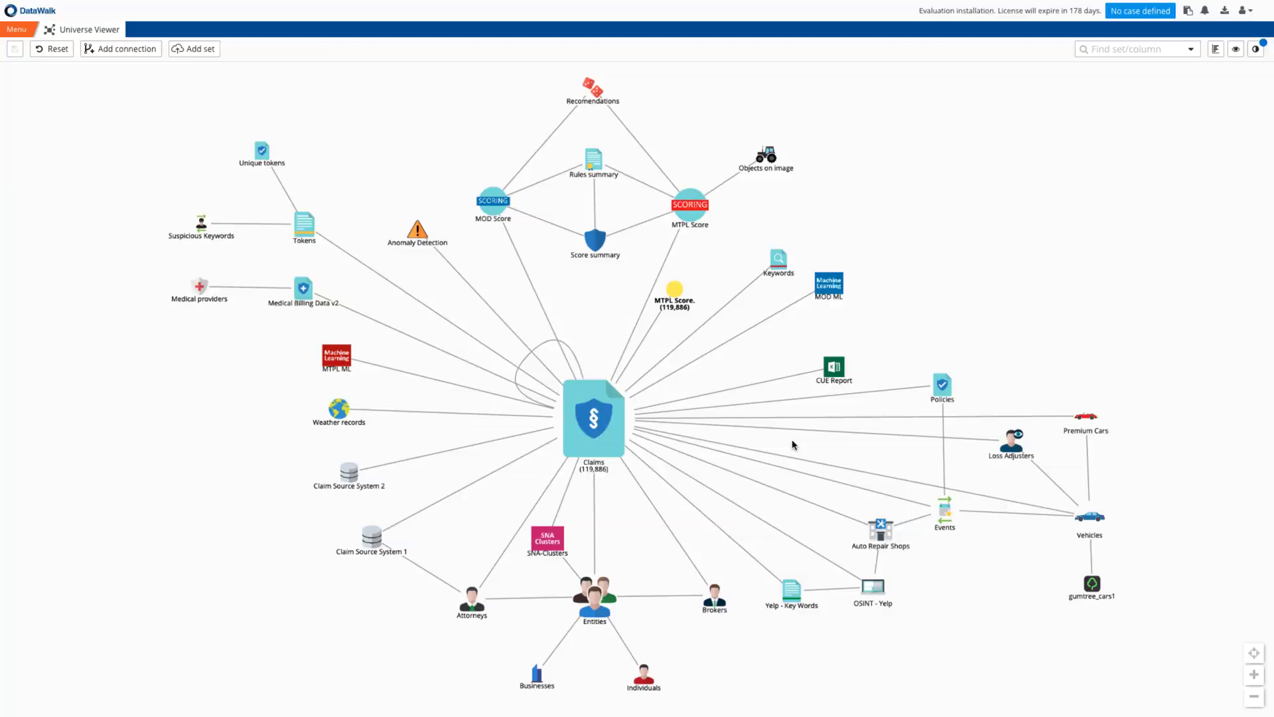
{"action": "scroll", "coordinate": [913, 257], "scroll_direction": "down", "scroll_amount": 5}
{"action": "scroll", "coordinate": [916, 261], "scroll_direction": "down", "scroll_amount": 2}
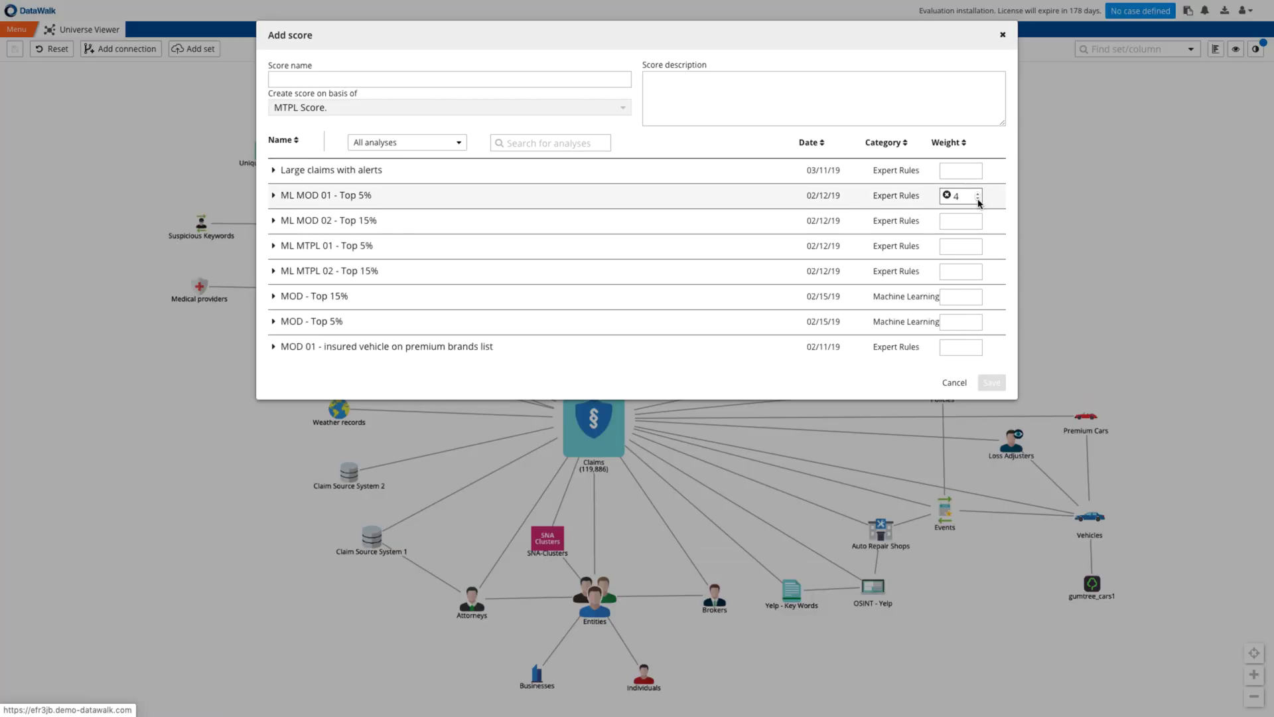
{"action": "scroll", "coordinate": [971, 333], "scroll_direction": "down", "scroll_amount": 2}
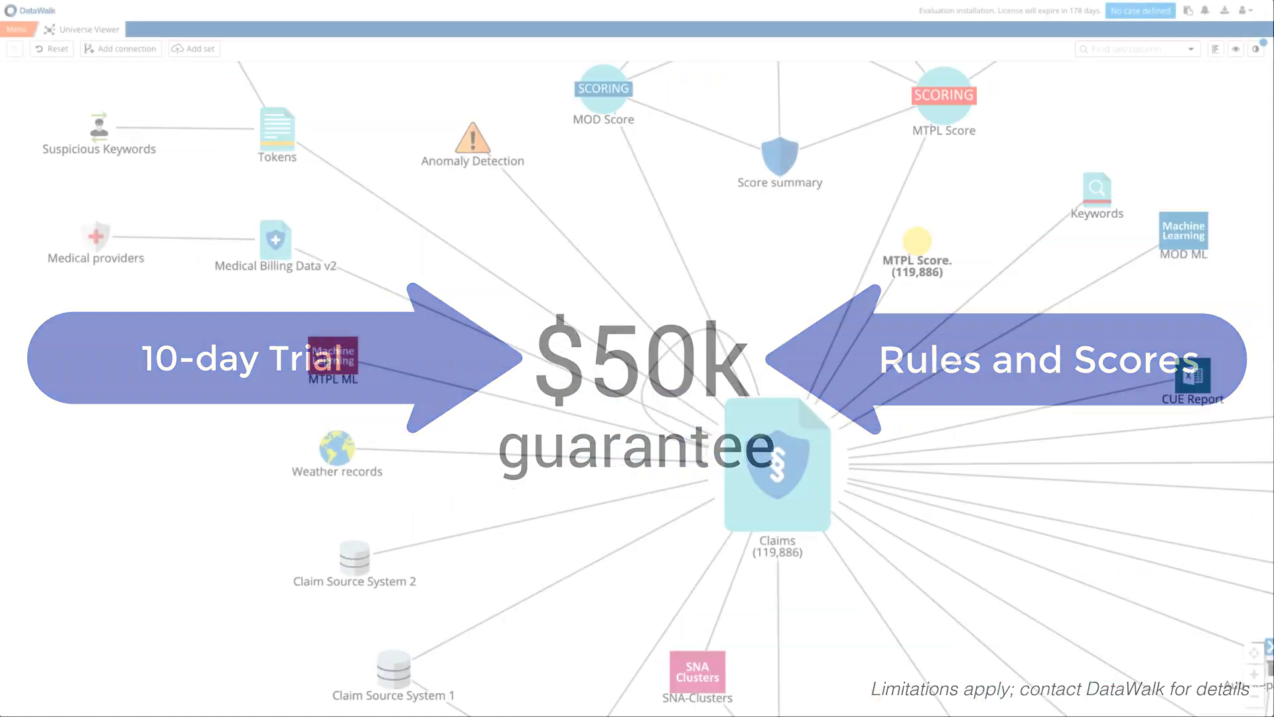
- View the MTPL ML node as a table, tick Machine Learning, and bring up SNA-Clusters actions
{"action": "right_click", "coordinate": [326, 362]}
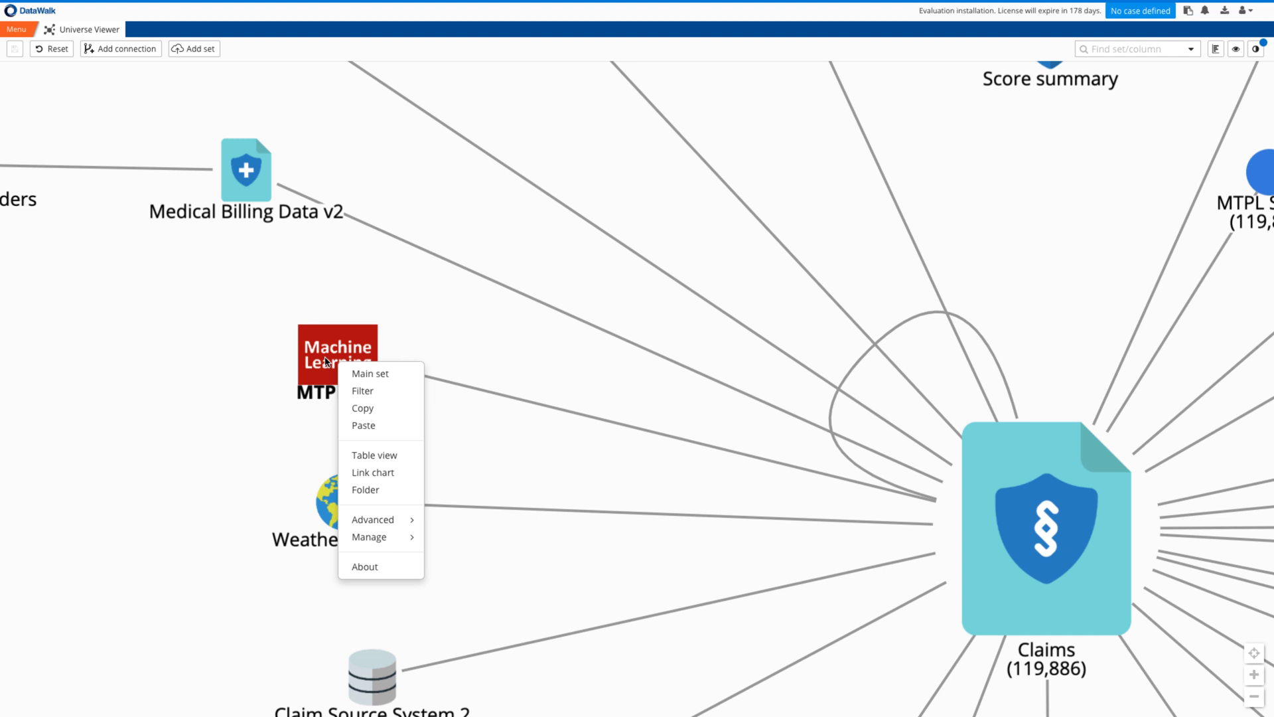
{"action": "left_click", "coordinate": [369, 455]}
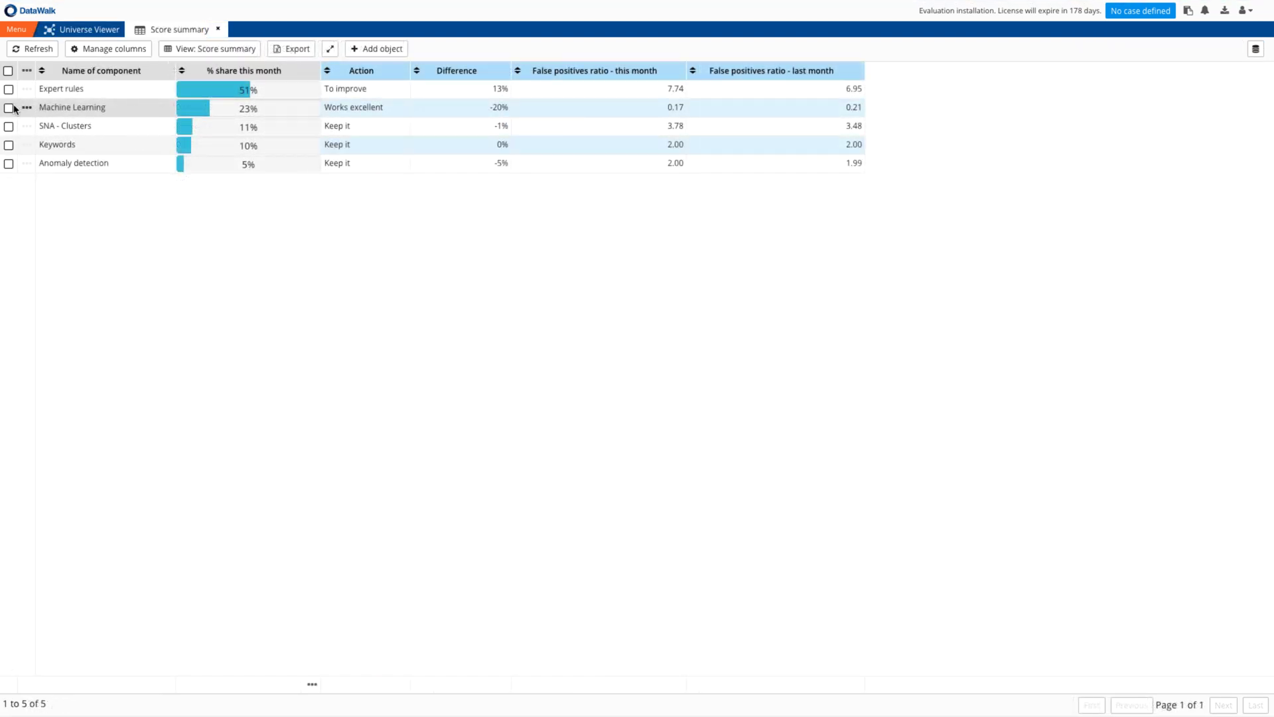
{"action": "left_click", "coordinate": [8, 108]}
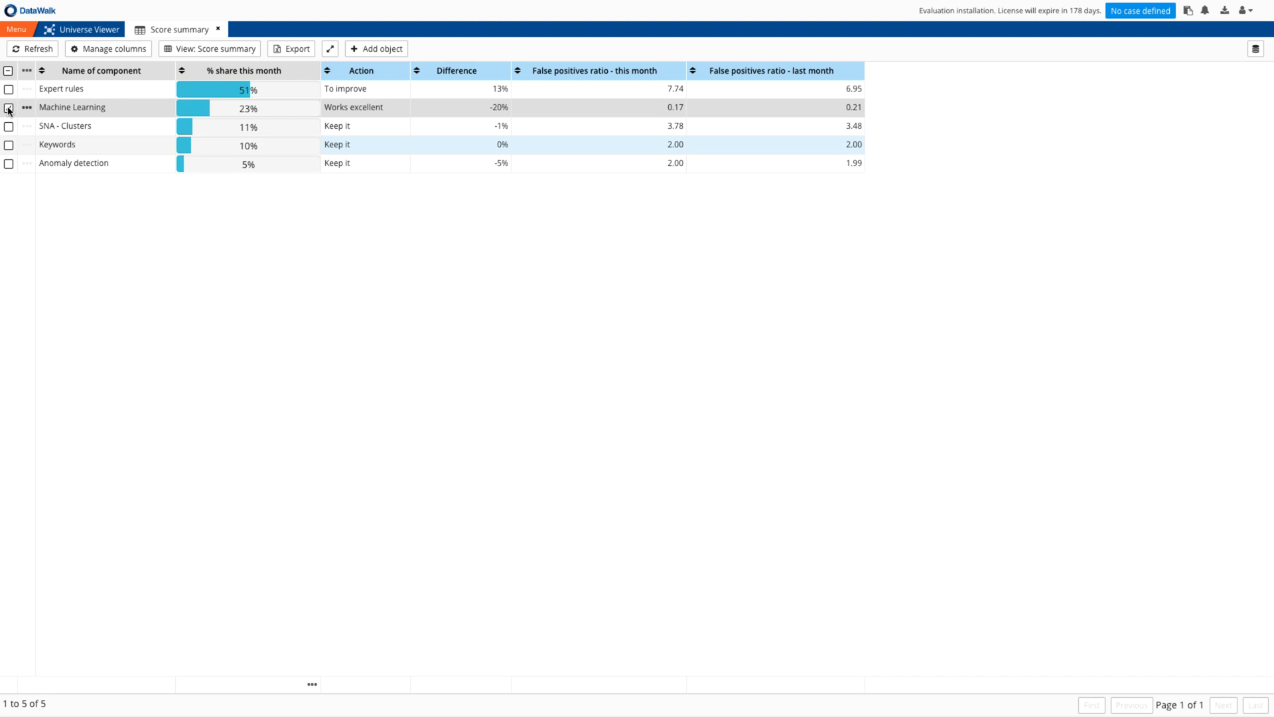
{"action": "right_click", "coordinate": [537, 542]}
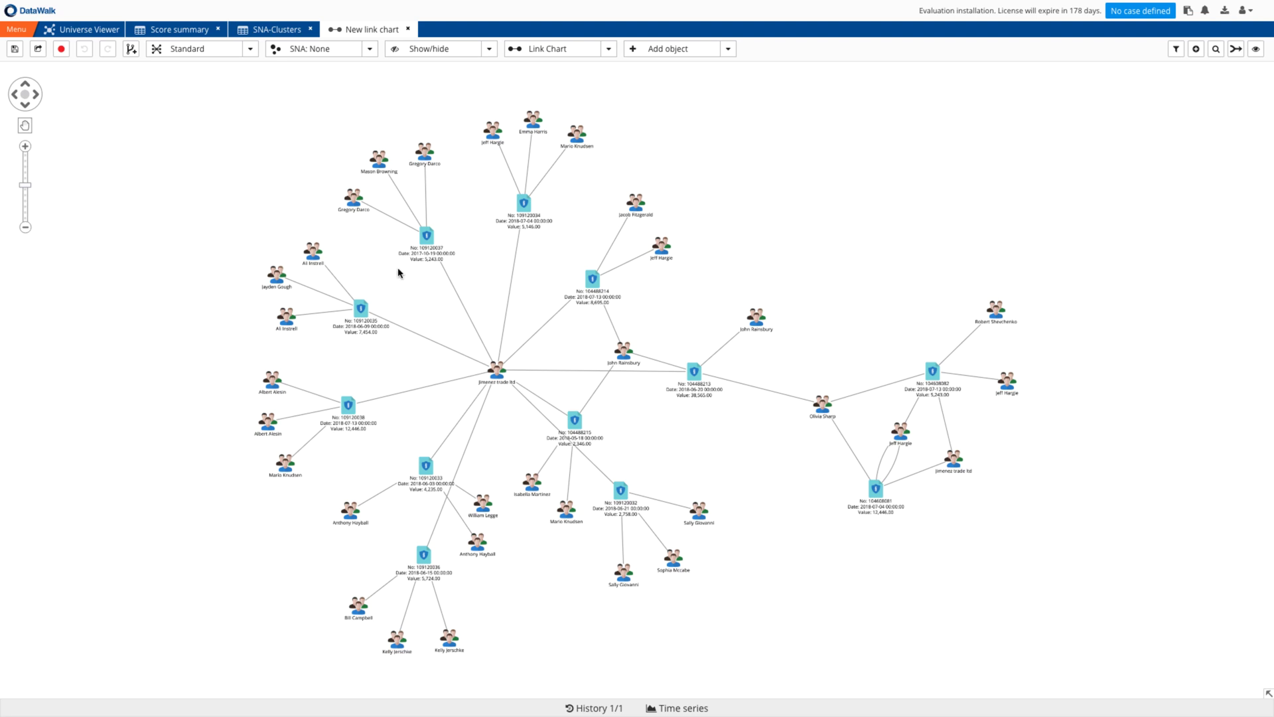
{"action": "scroll", "coordinate": [398, 272], "scroll_direction": "up", "scroll_amount": 3}
{"action": "scroll", "coordinate": [399, 272], "scroll_direction": "down", "scroll_amount": 2}
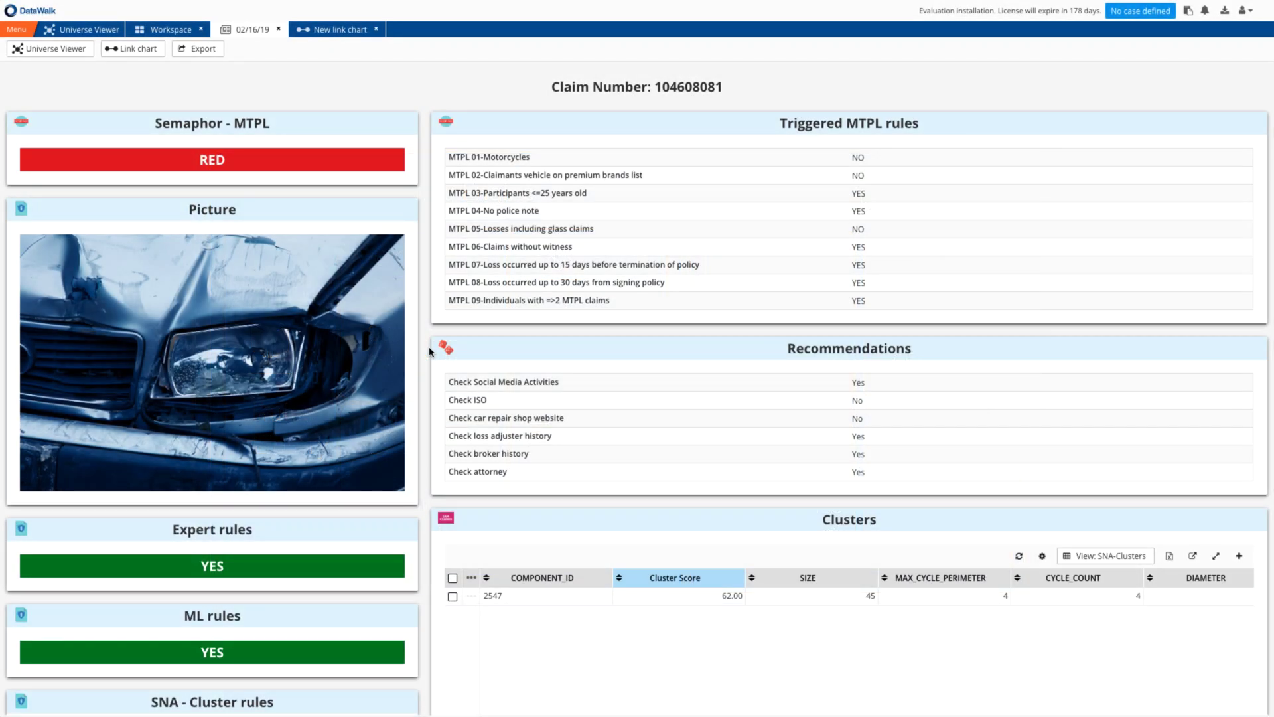
{"action": "scroll", "coordinate": [430, 351], "scroll_direction": "down", "scroll_amount": 1}
{"action": "scroll", "coordinate": [430, 350], "scroll_direction": "down", "scroll_amount": 1}
{"action": "scroll", "coordinate": [430, 350], "scroll_direction": "down", "scroll_amount": 3}
{"action": "scroll", "coordinate": [430, 351], "scroll_direction": "down", "scroll_amount": 3}
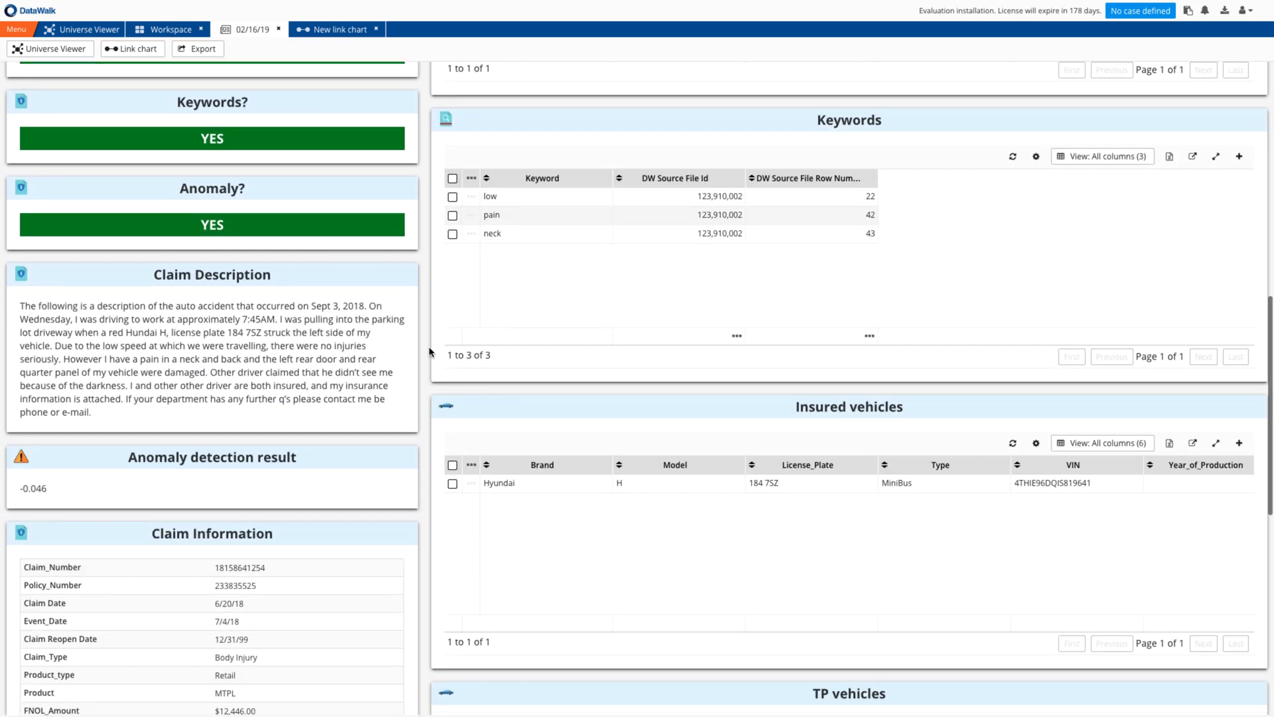
{"action": "scroll", "coordinate": [431, 350], "scroll_direction": "up", "scroll_amount": 2}
{"action": "scroll", "coordinate": [431, 351], "scroll_direction": "up", "scroll_amount": 4}
{"action": "mouse_move", "coordinate": [449, 240]}
{"action": "left_mouse_down"}
{"action": "mouse_move", "coordinate": [537, 268]}
{"action": "mouse_move", "coordinate": [573, 341]}
{"action": "left_mouse_up"}
{"action": "scroll", "coordinate": [362, 489], "scroll_direction": "down", "scroll_amount": 3}
{"action": "scroll", "coordinate": [361, 491], "scroll_direction": "down", "scroll_amount": 5}
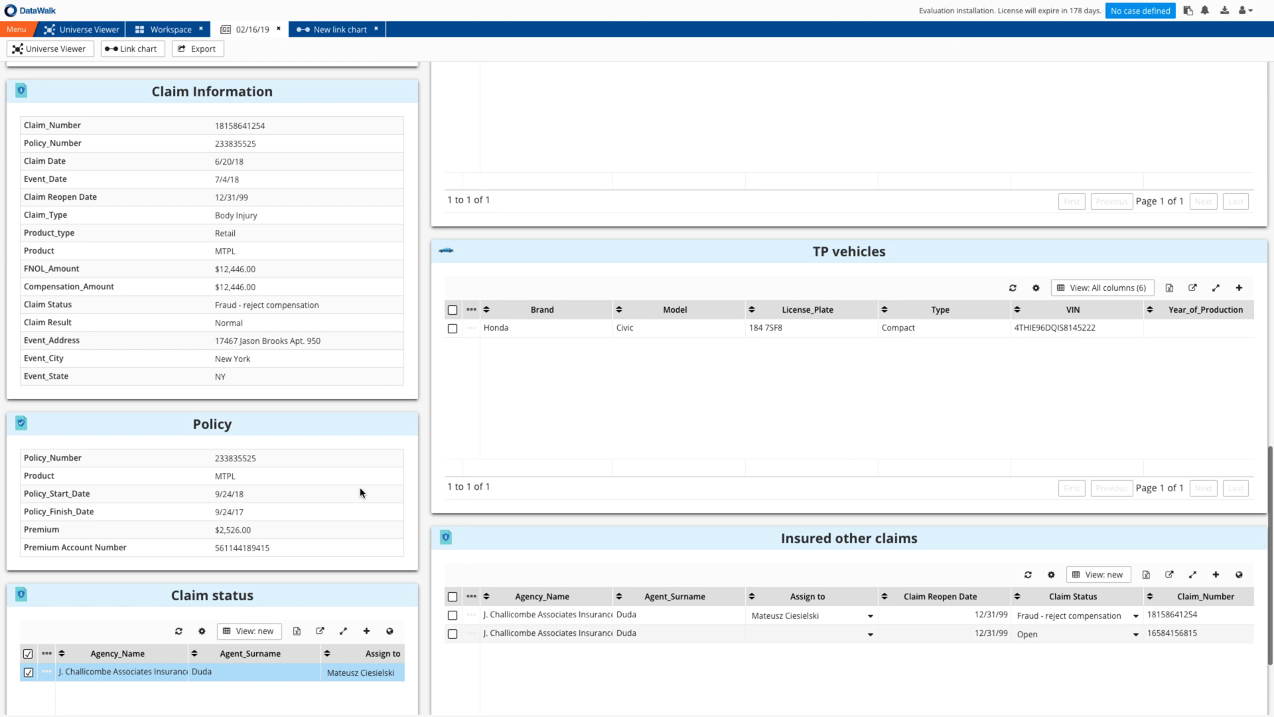
{"action": "scroll", "coordinate": [361, 492], "scroll_direction": "down", "scroll_amount": 2}
- Browse claim 104608081's folder links, brokers and entities, then open it in a new link chart
{"action": "left_click", "coordinate": [46, 548]}
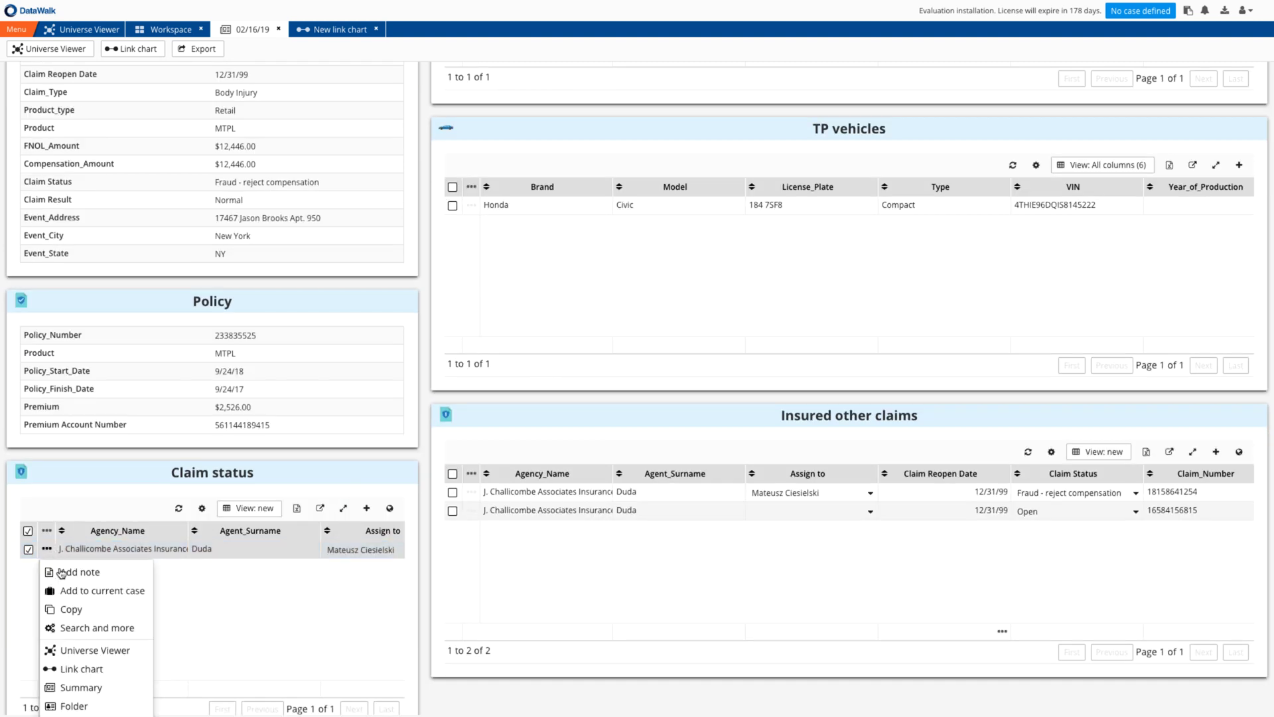
{"action": "left_click", "coordinate": [74, 706]}
{"action": "scroll", "coordinate": [540, 356], "scroll_direction": "down", "scroll_amount": 3}
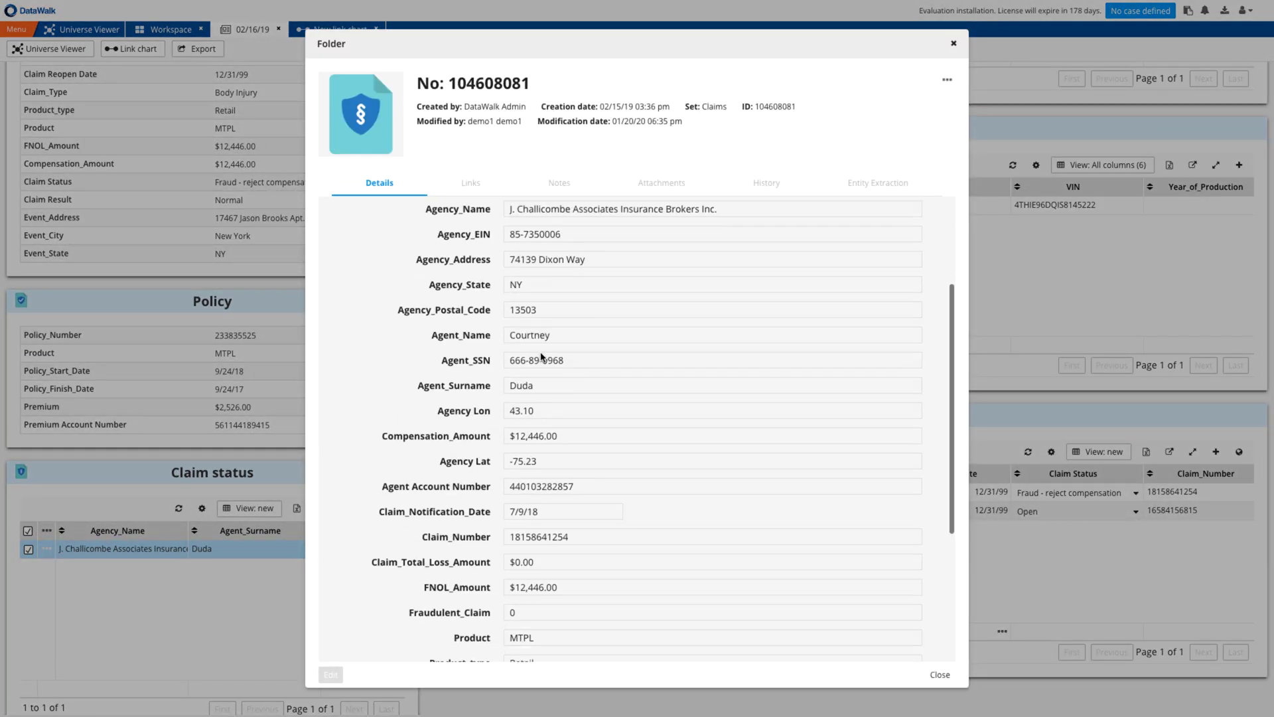
{"action": "left_click", "coordinate": [465, 183]}
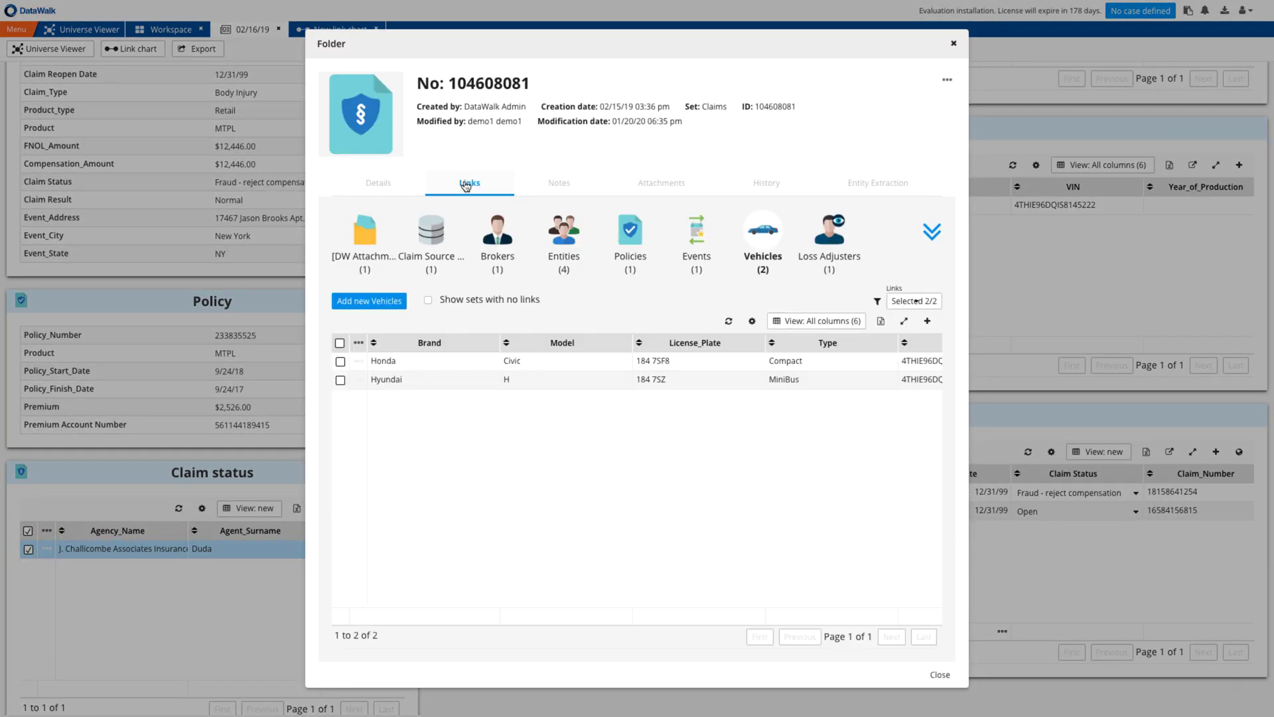
{"action": "left_click", "coordinate": [503, 230]}
{"action": "left_click", "coordinate": [563, 234]}
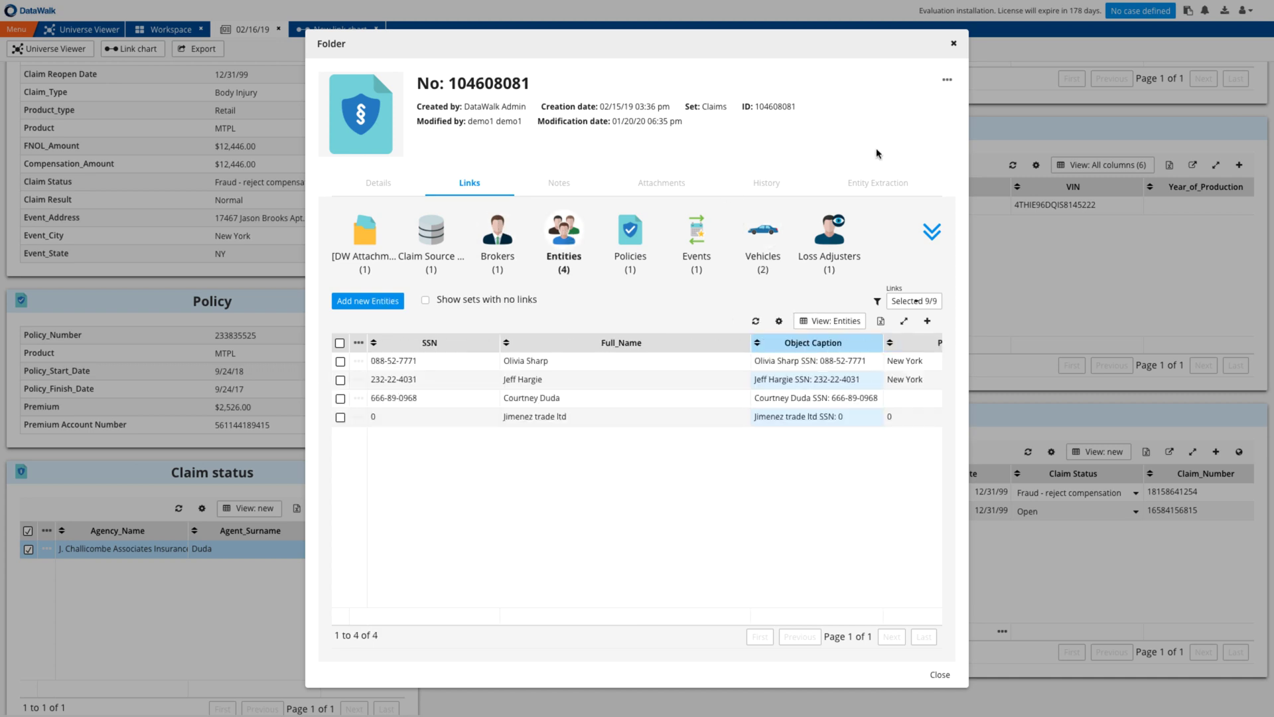
{"action": "left_click", "coordinate": [946, 80]}
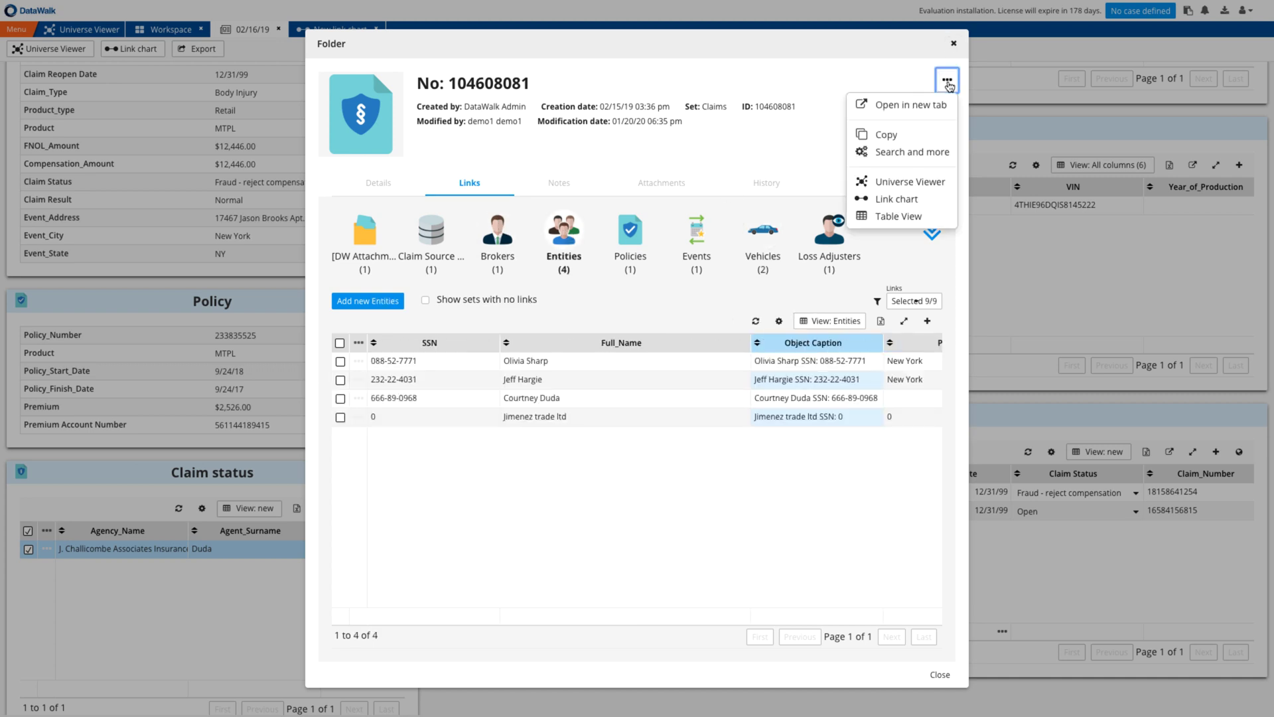
{"action": "left_click", "coordinate": [896, 198]}
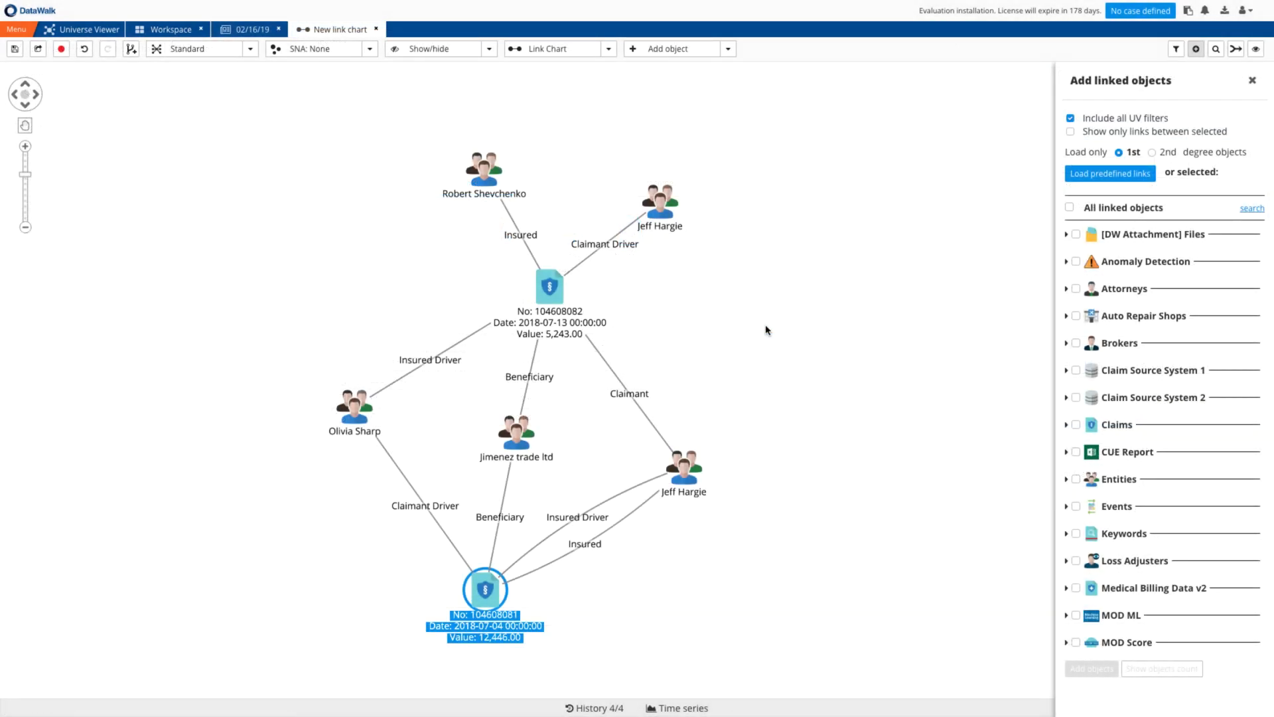
- Show claim 104608081's links as Icons on map, then return to its dashboard
{"action": "left_click", "coordinate": [608, 50]}
{"action": "left_click", "coordinate": [587, 82]}
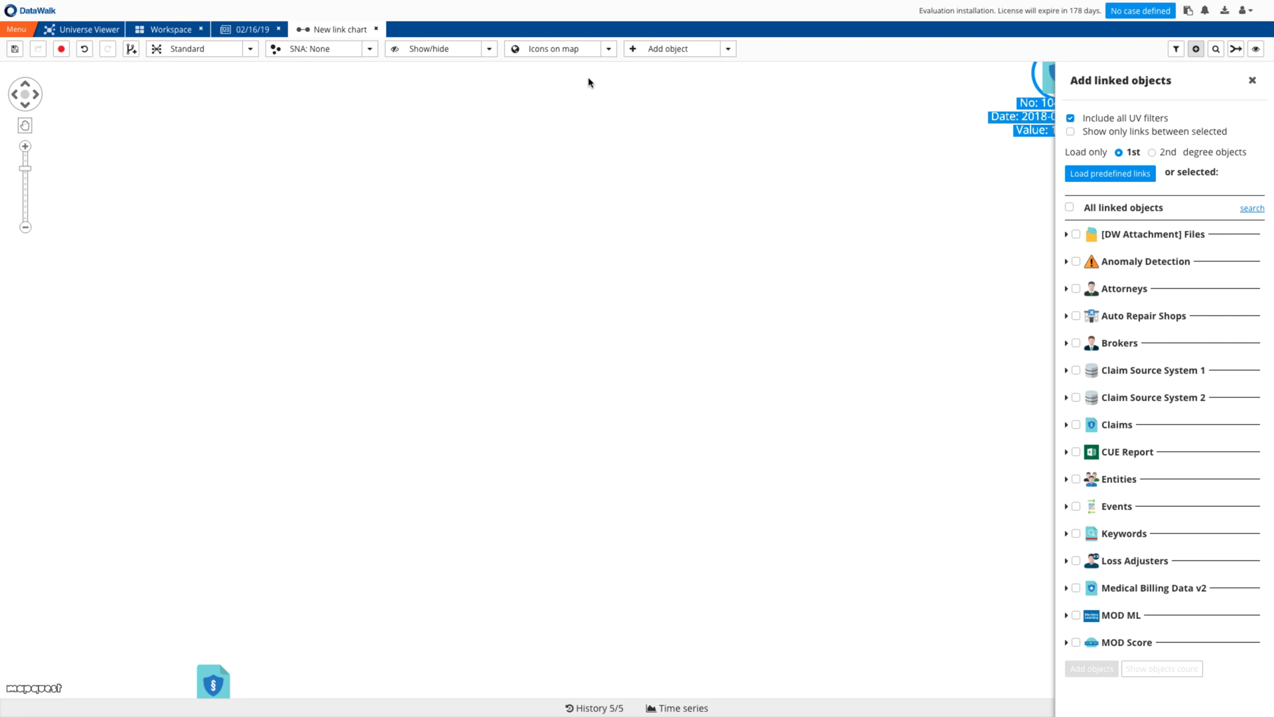
{"action": "left_click", "coordinate": [1253, 84]}
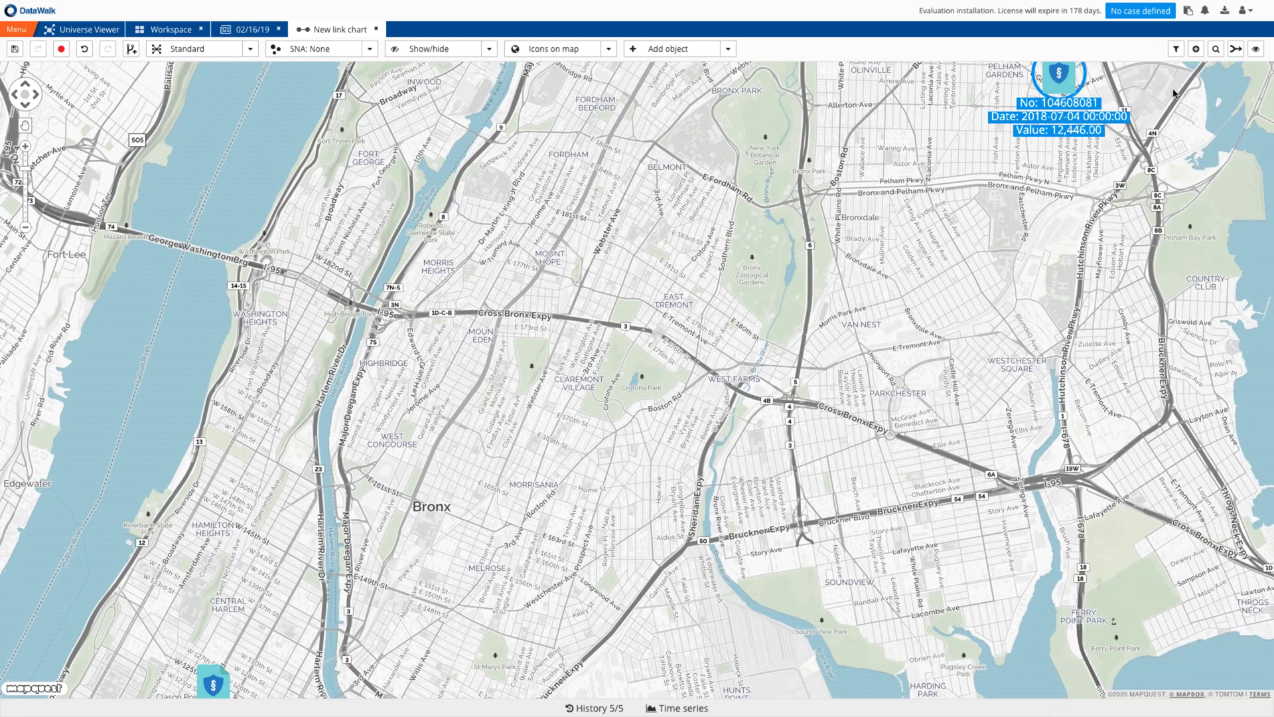
{"action": "double_click", "coordinate": [1065, 82]}
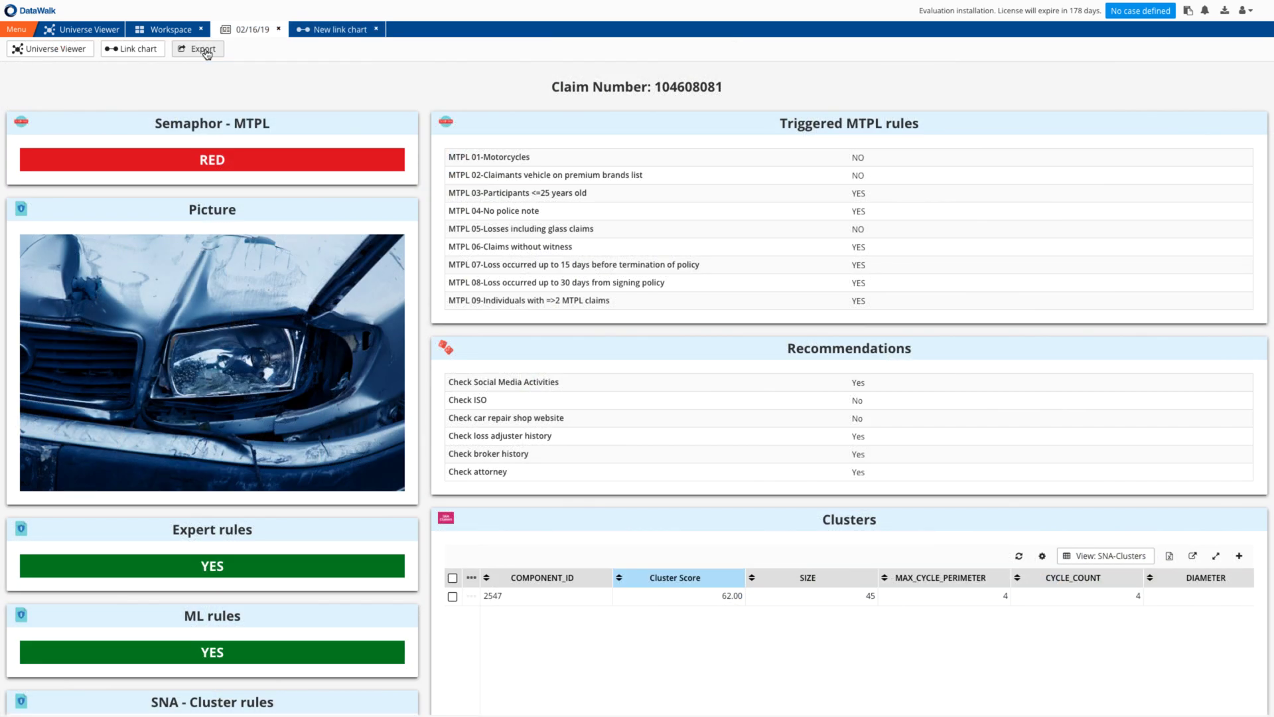
{"action": "left_click", "coordinate": [203, 50]}
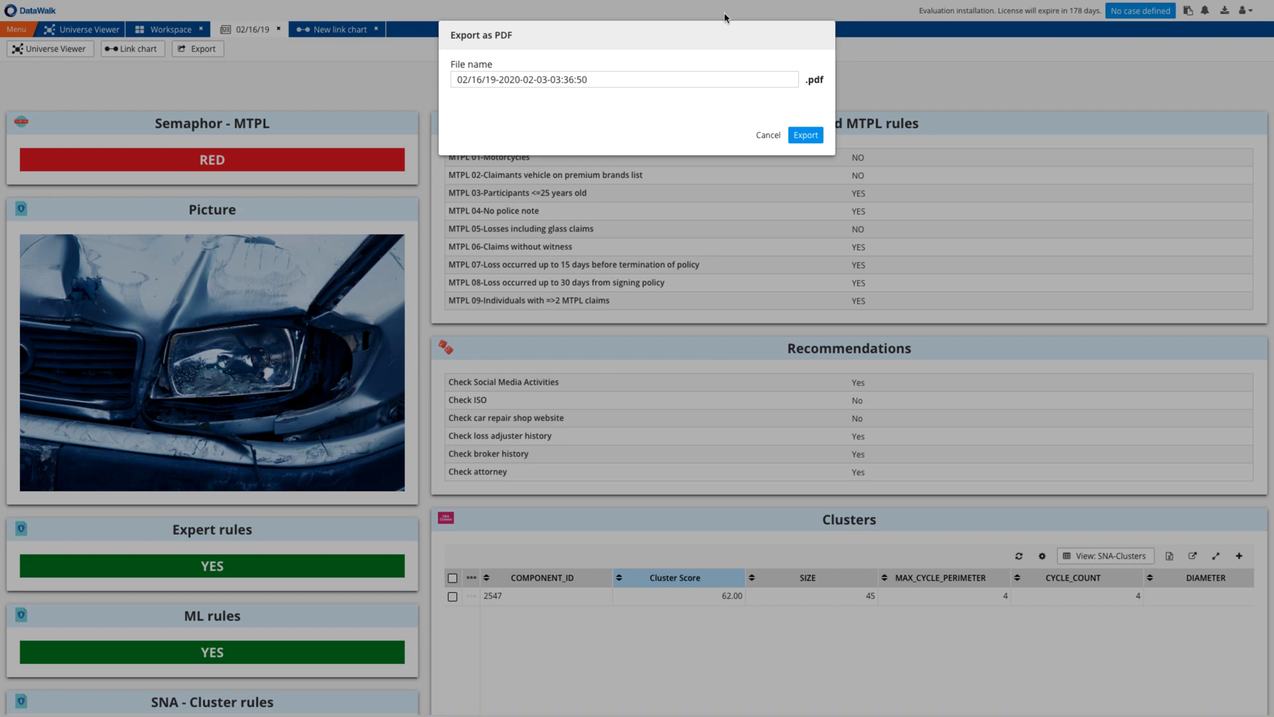
{"action": "left_click", "coordinate": [807, 136]}
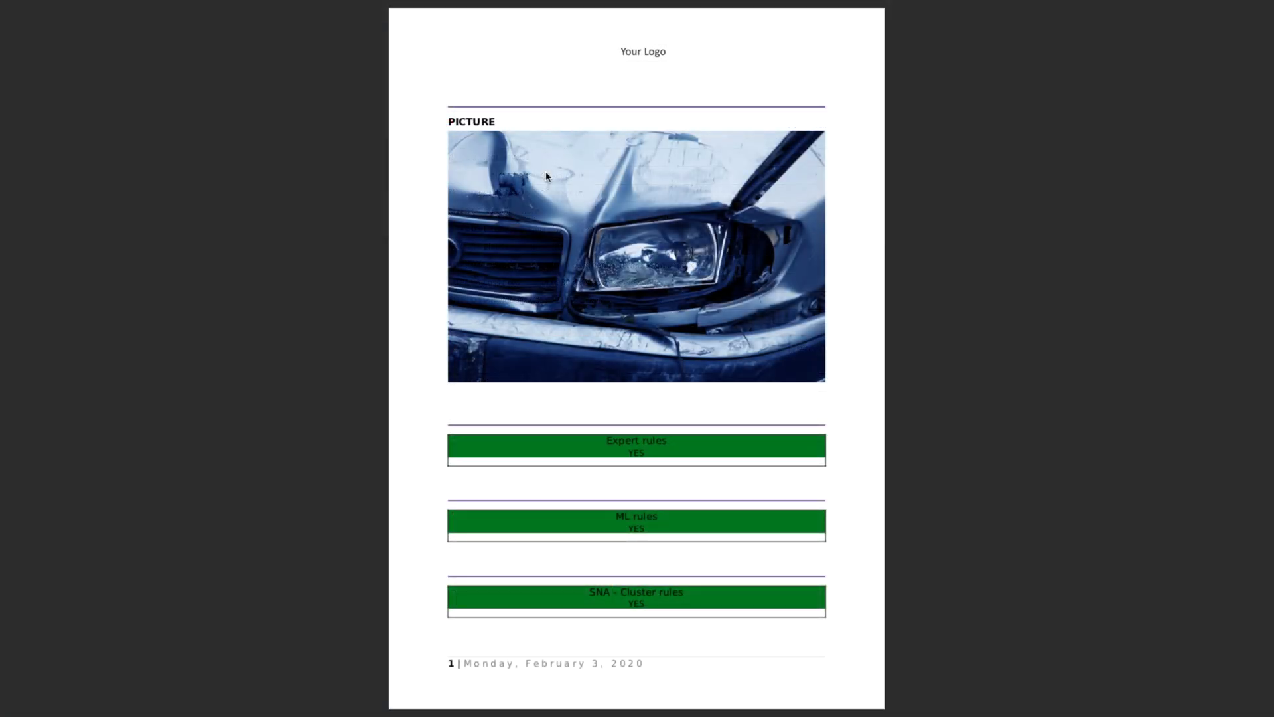
{"action": "scroll", "coordinate": [546, 171], "scroll_direction": "down", "scroll_amount": 10}
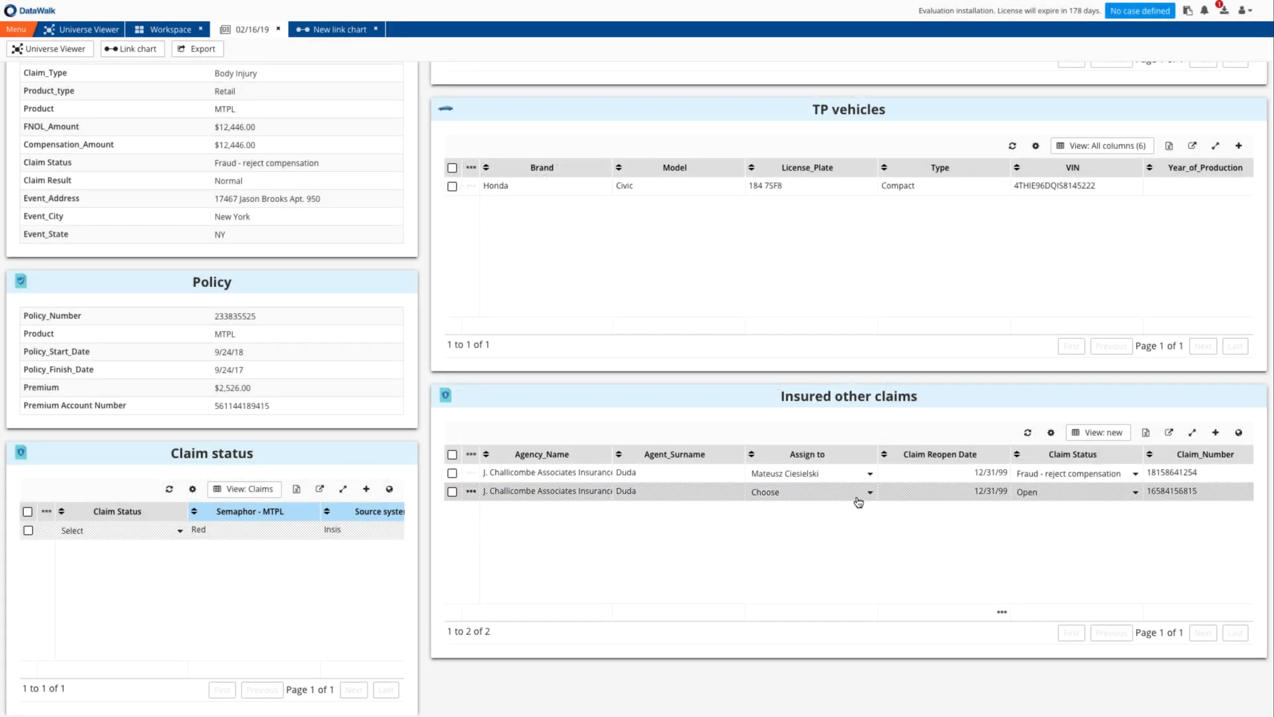
{"action": "left_click", "coordinate": [865, 492]}
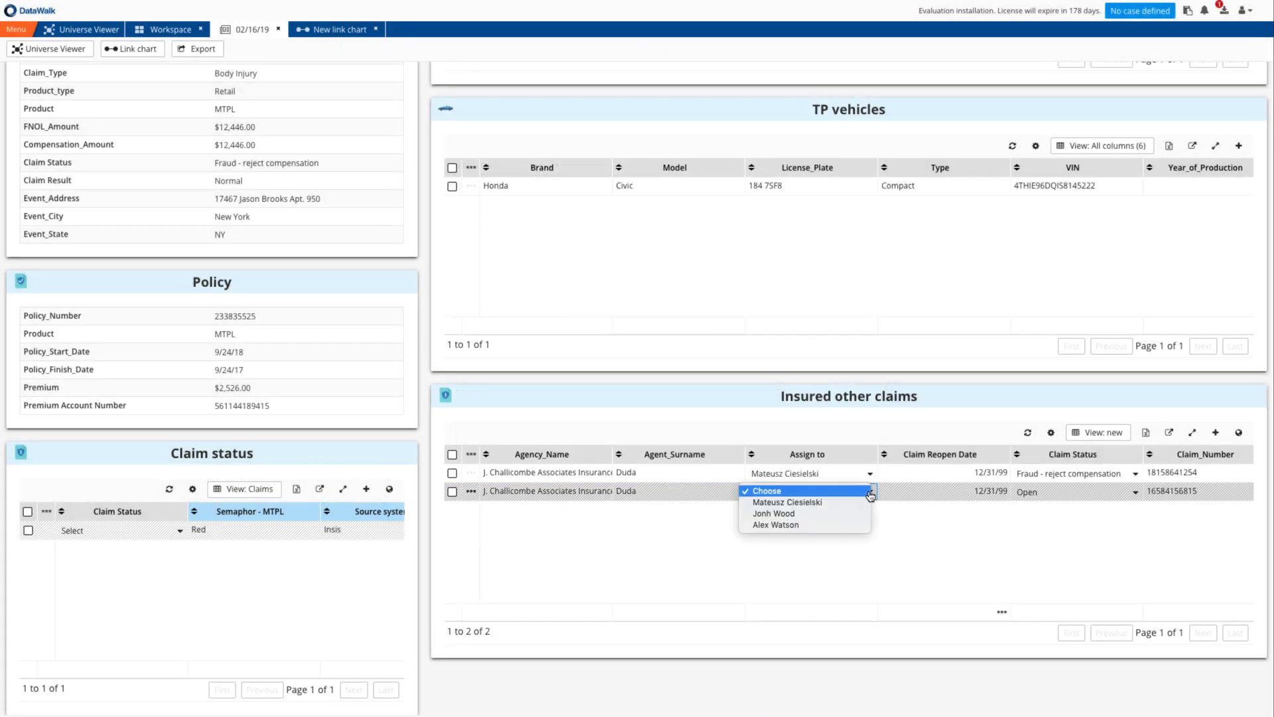
{"action": "left_click", "coordinate": [847, 514]}
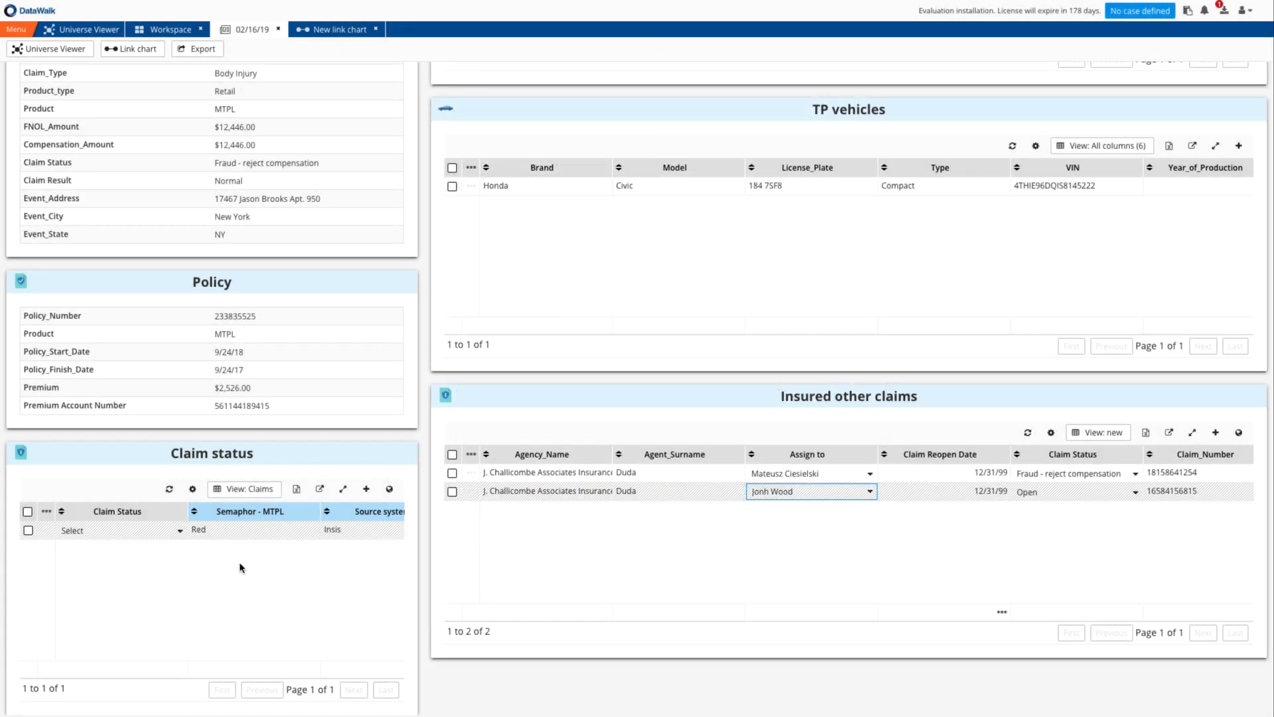
{"action": "left_click", "coordinate": [177, 529]}
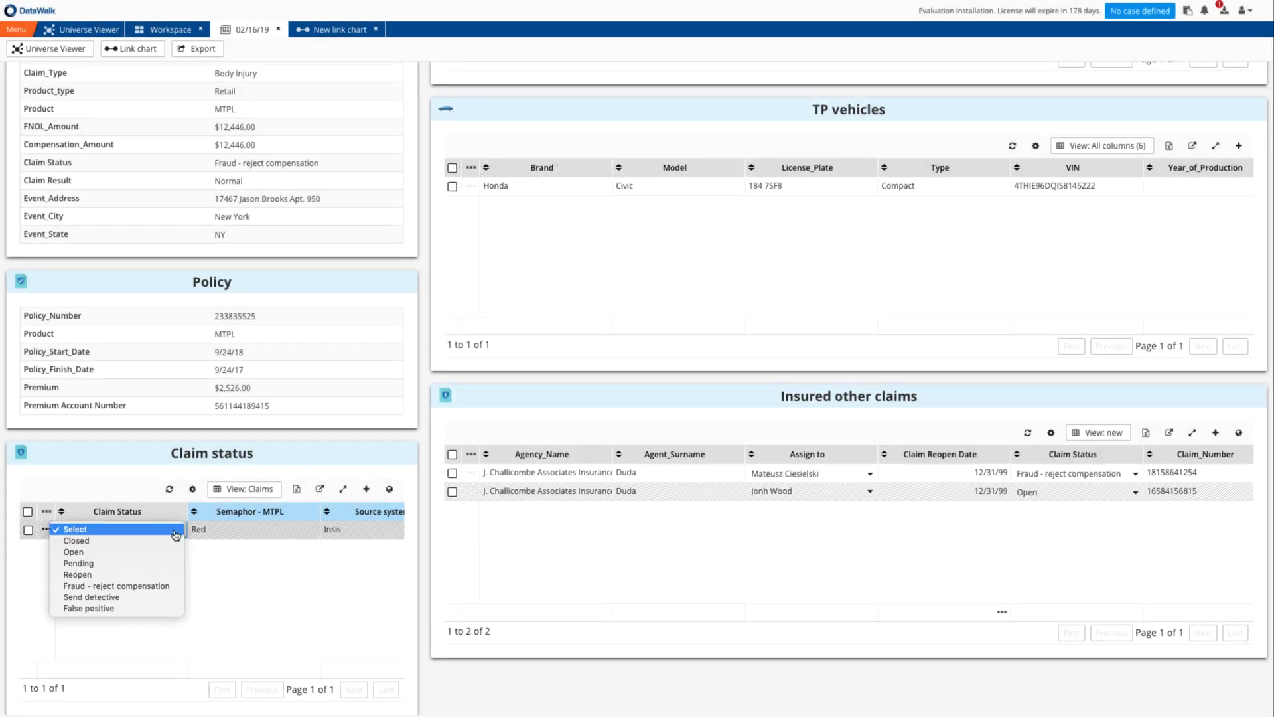
{"action": "left_click", "coordinate": [169, 596]}
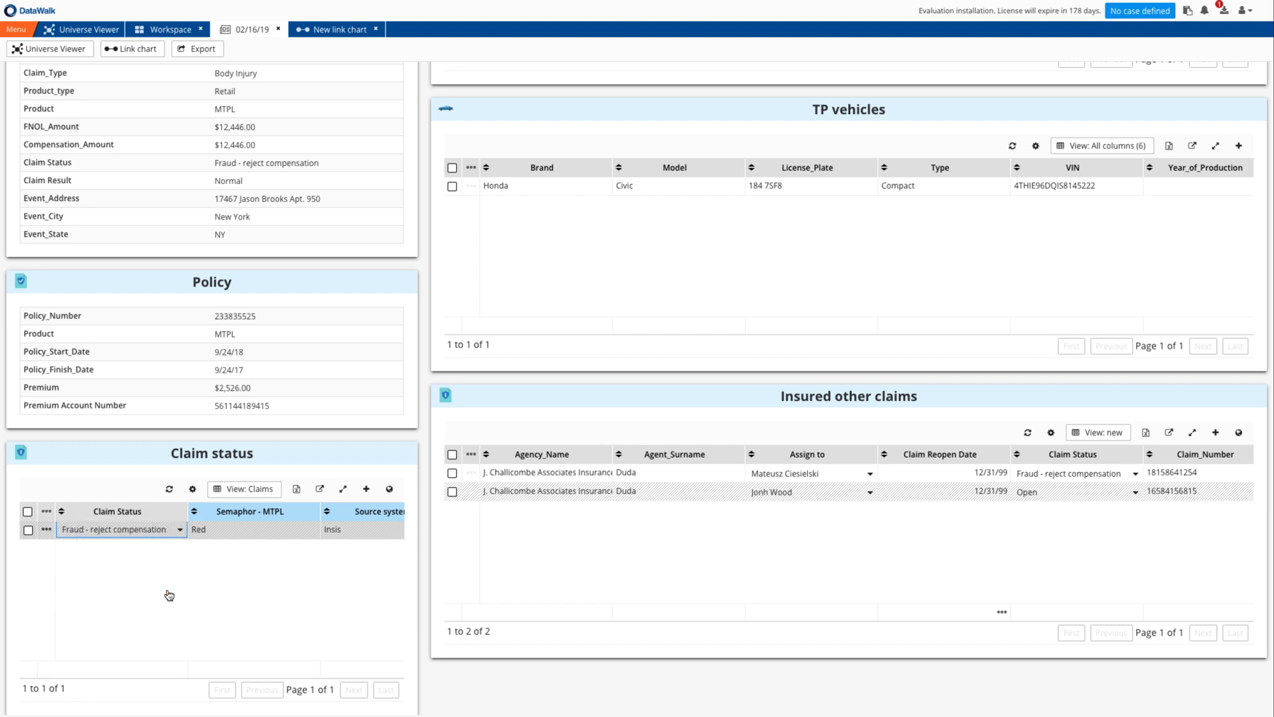